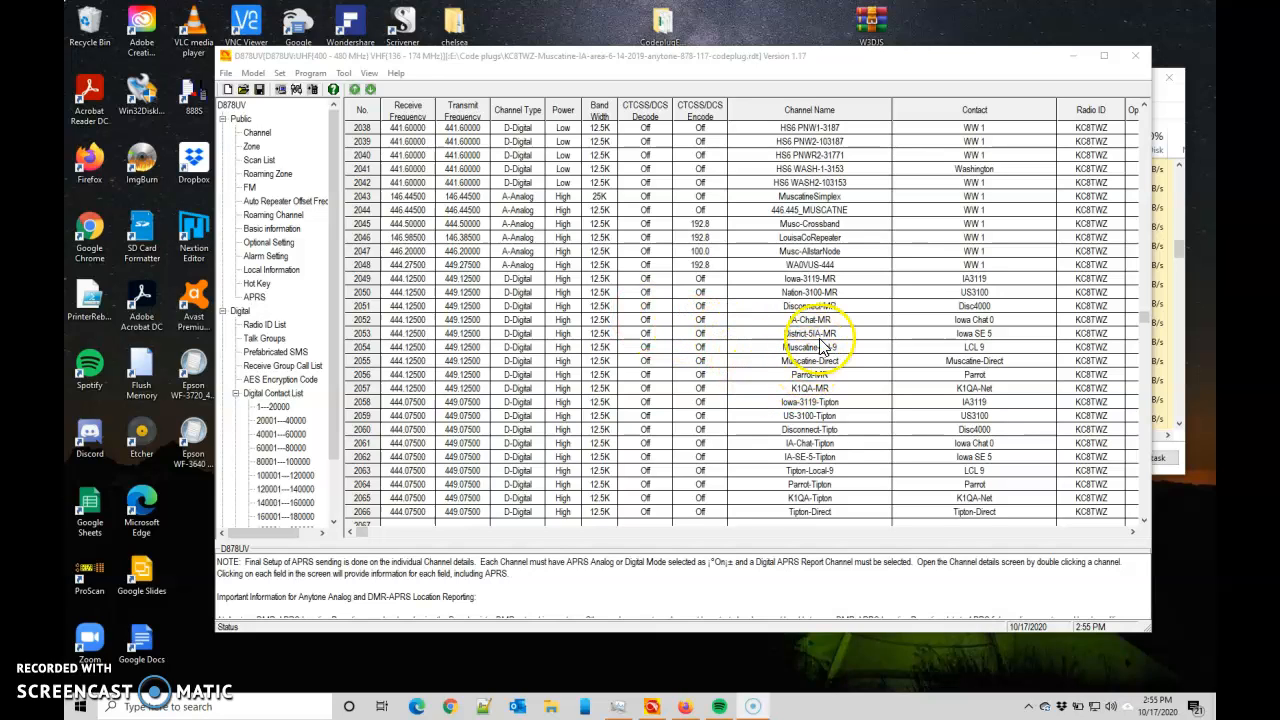
click(800, 360)
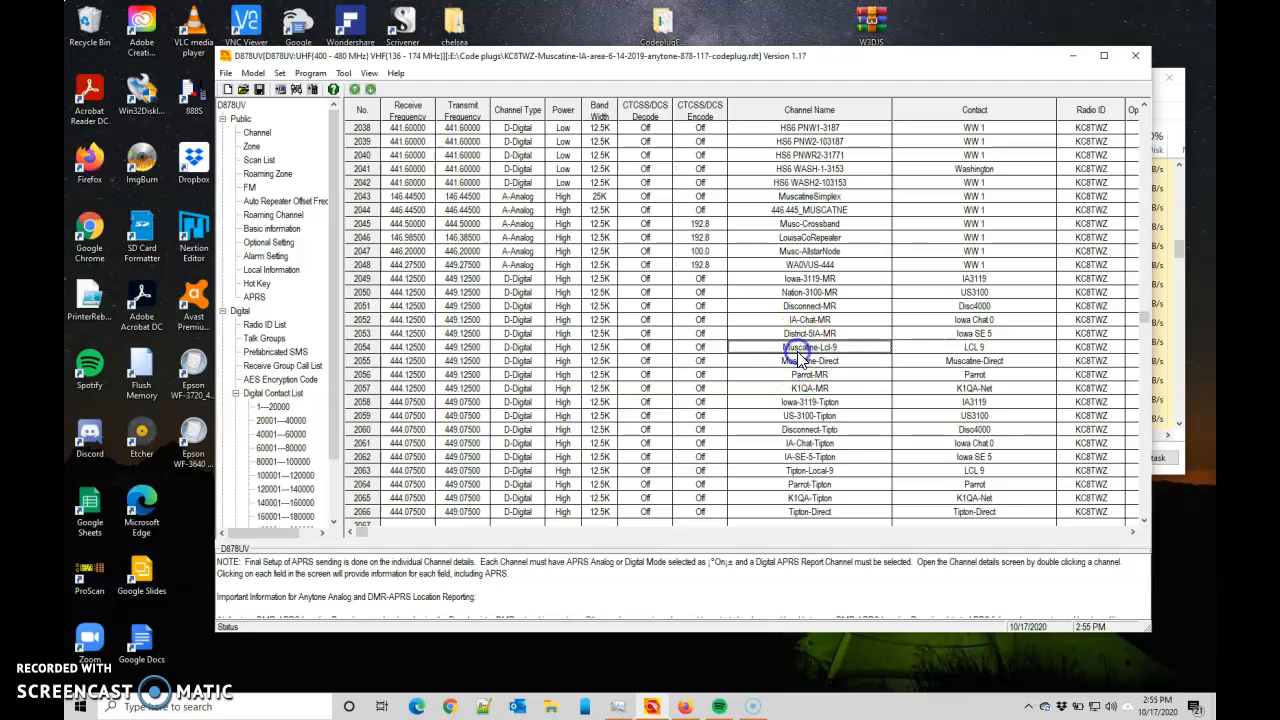
key(Down)
key(Down)
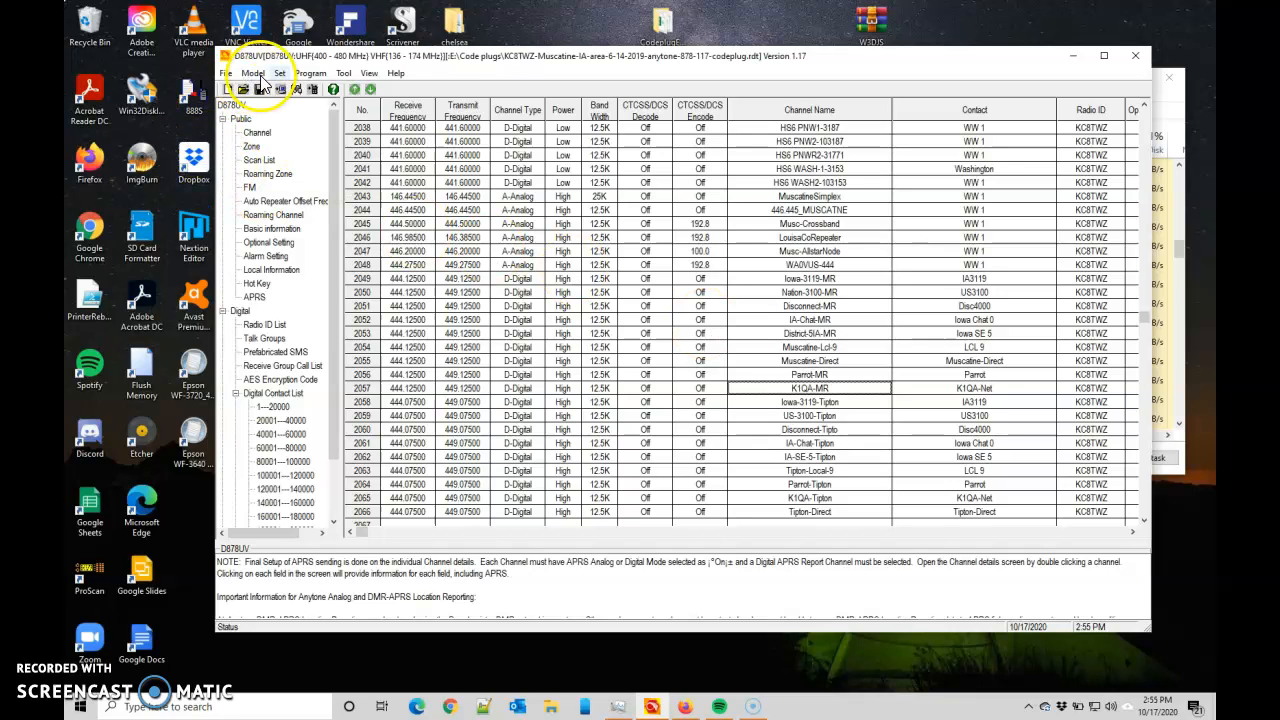
Open the annex function options and accept them with GPS, Bluetooth and APRS enabled and 500 Hours Record disabled.
click(344, 73)
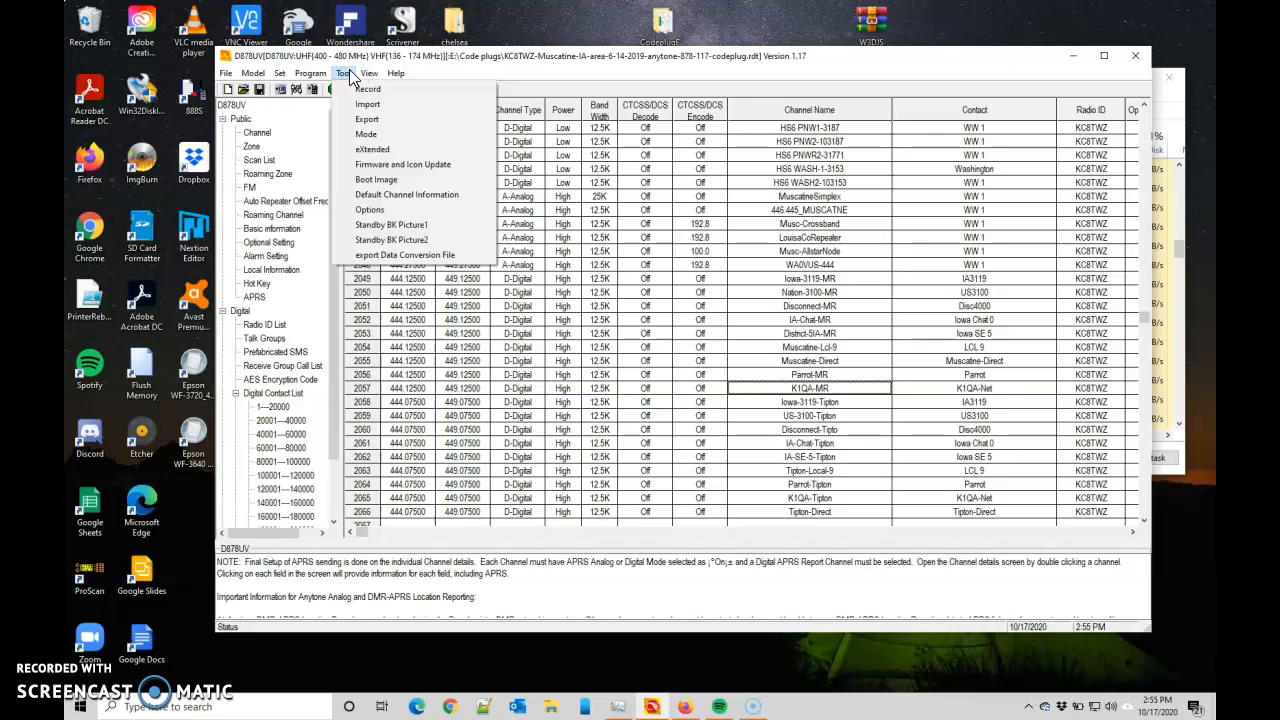
click(380, 208)
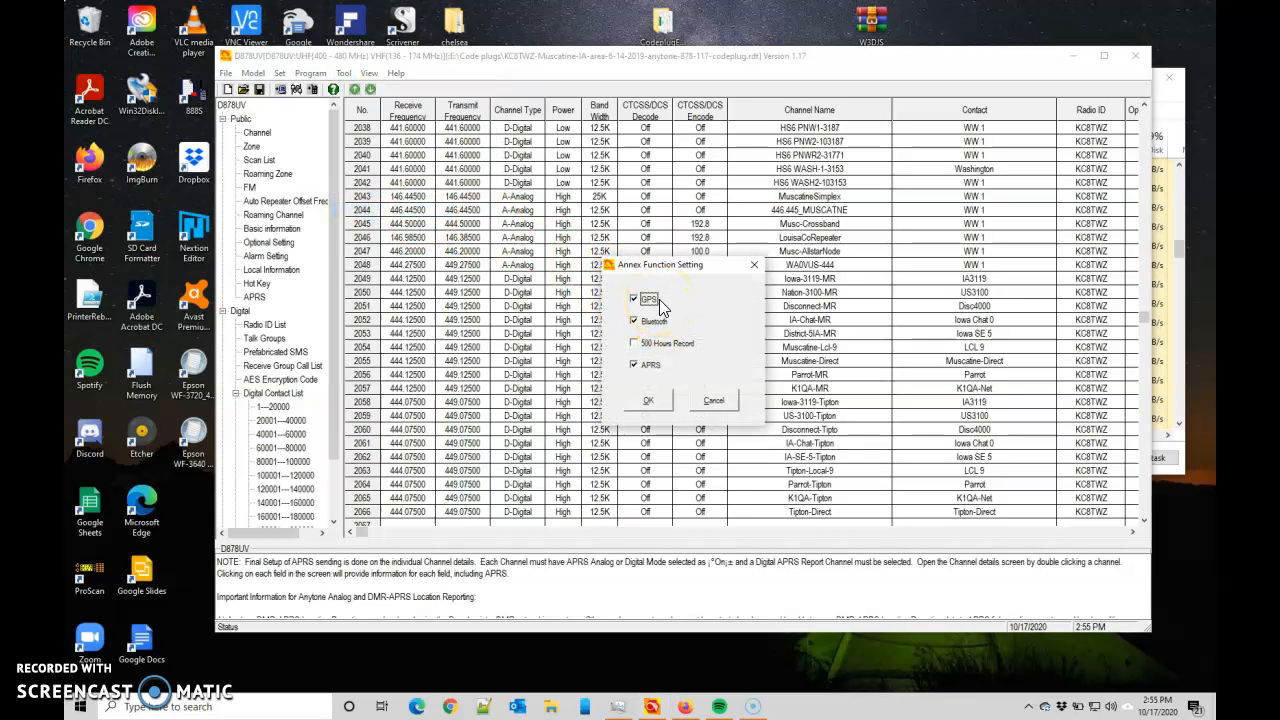
click(657, 322)
click(652, 403)
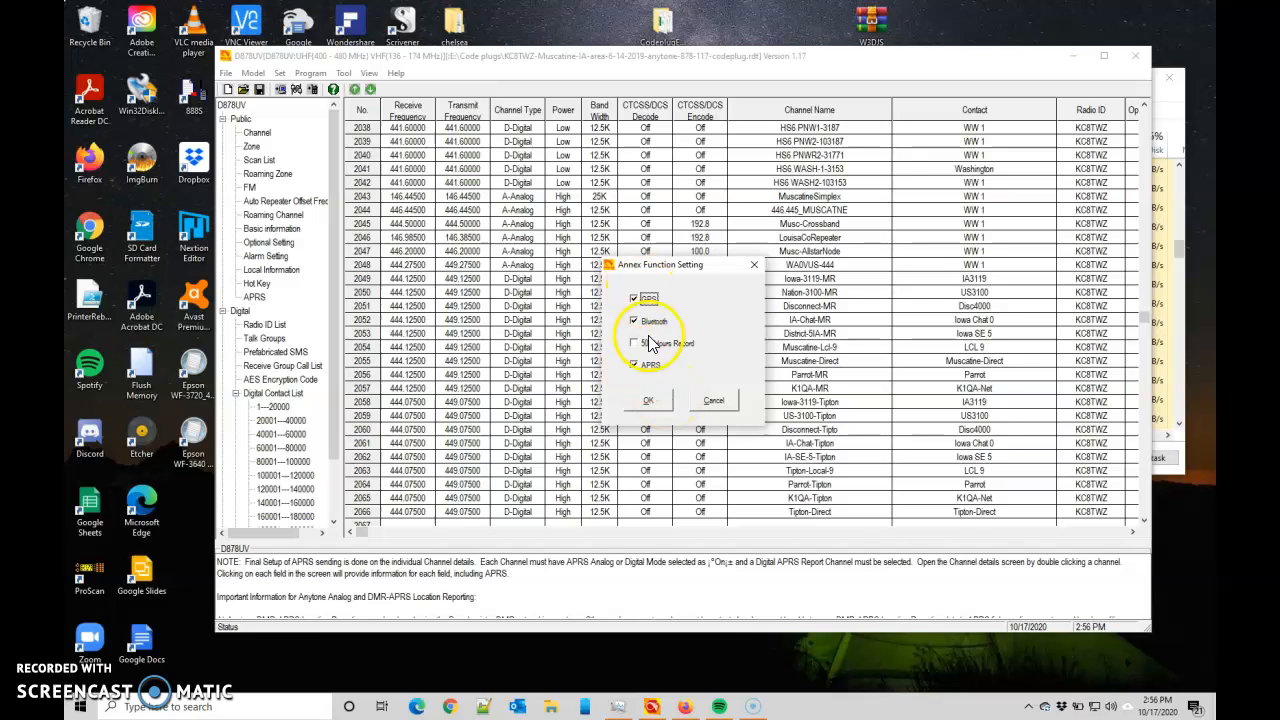
click(647, 401)
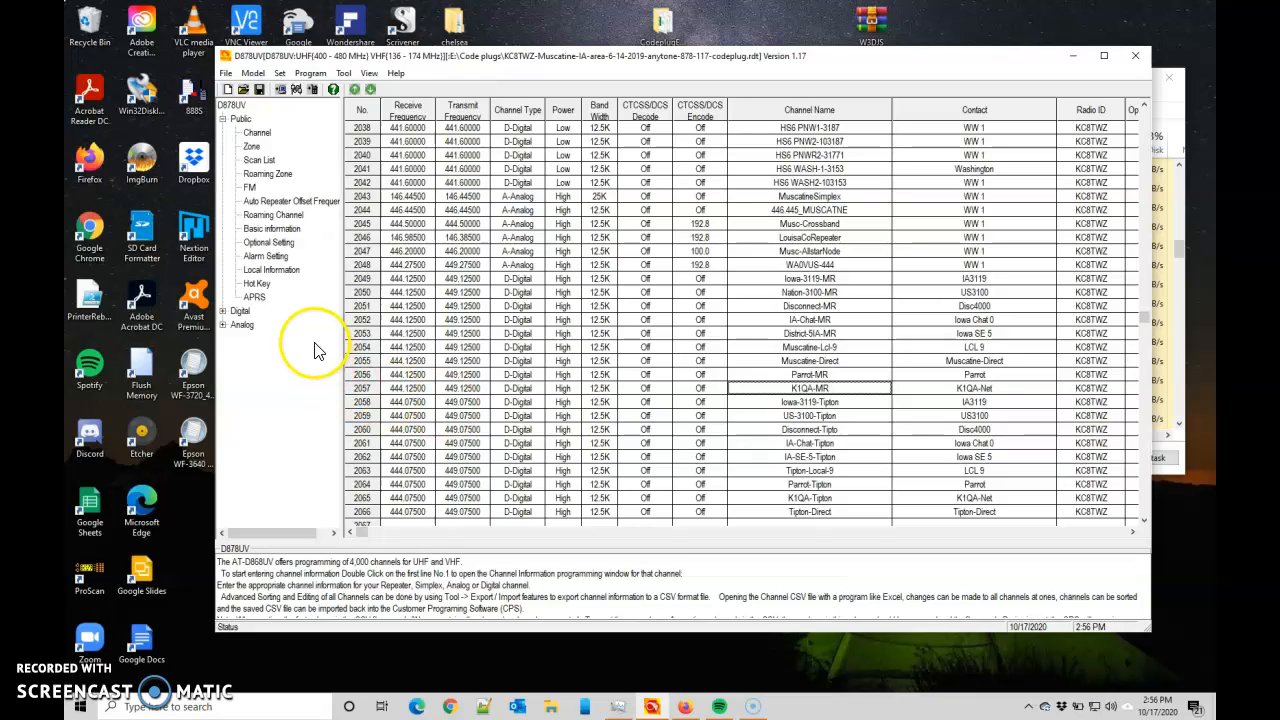
Open the MuscatineLocal zone for editing and add the Muscatine-Direct channel to its members.
click(251, 147)
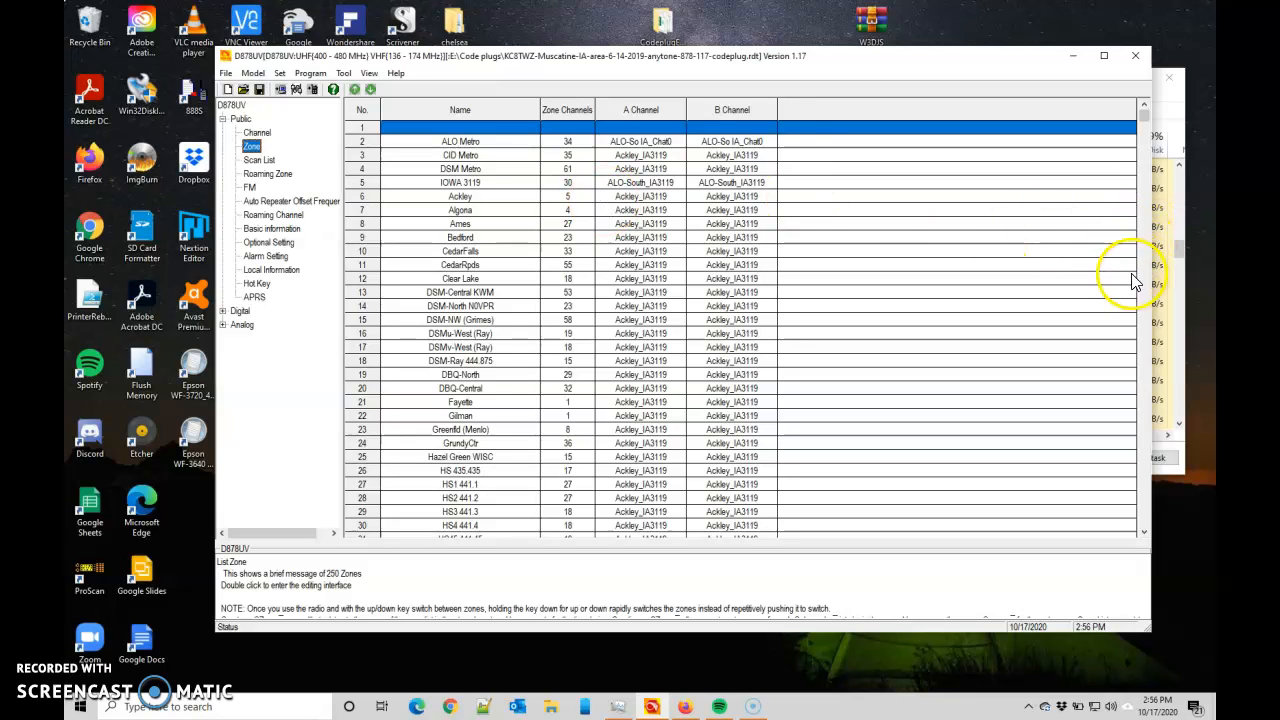
click(1143, 304)
click(1143, 296)
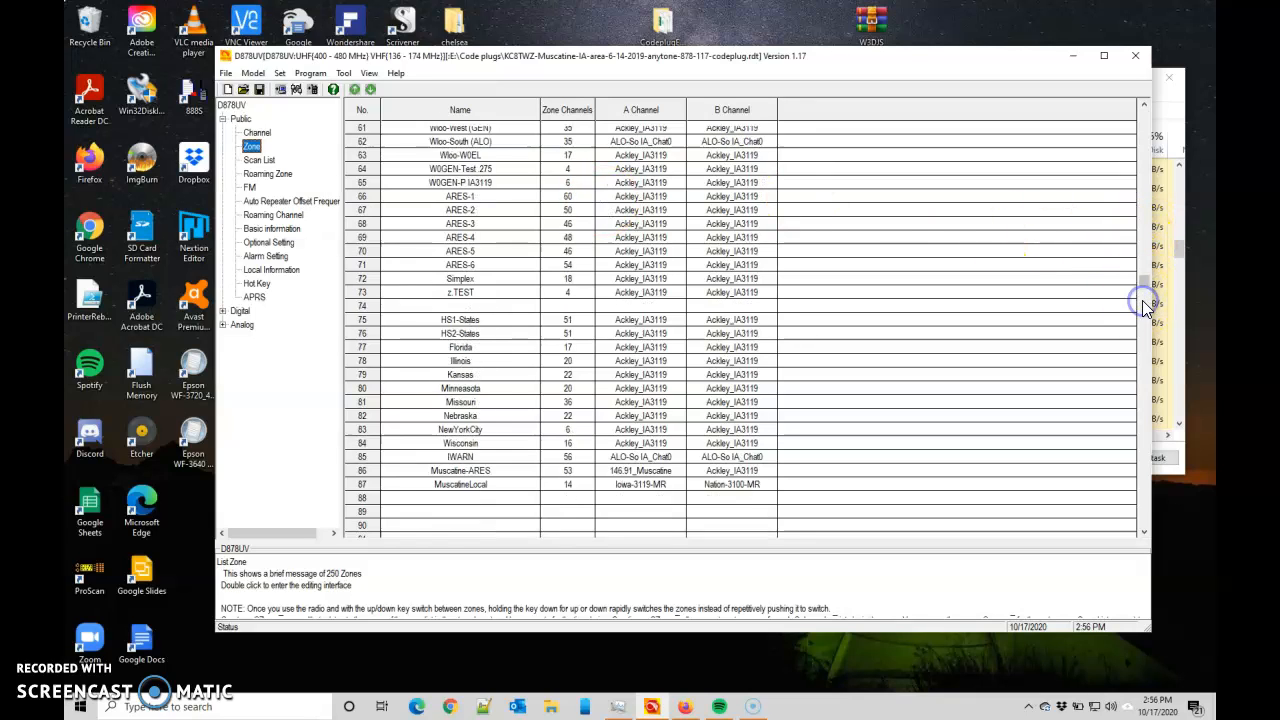
click(1146, 280)
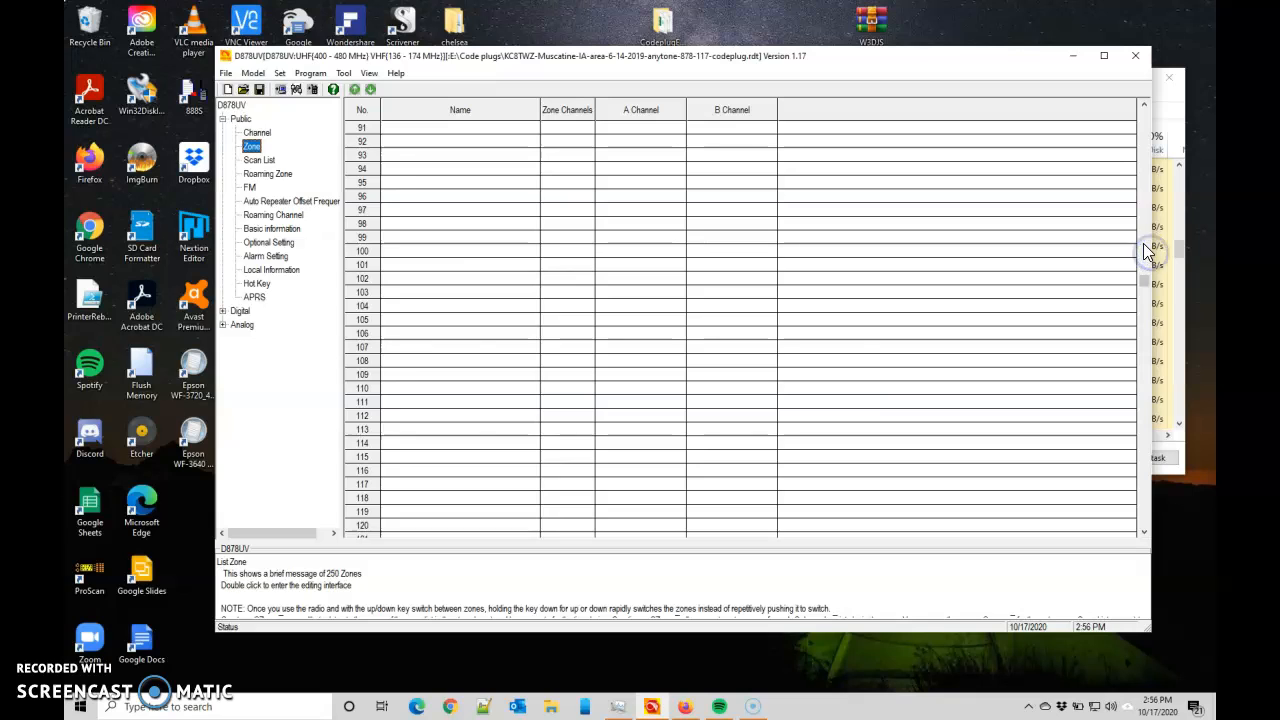
click(1146, 243)
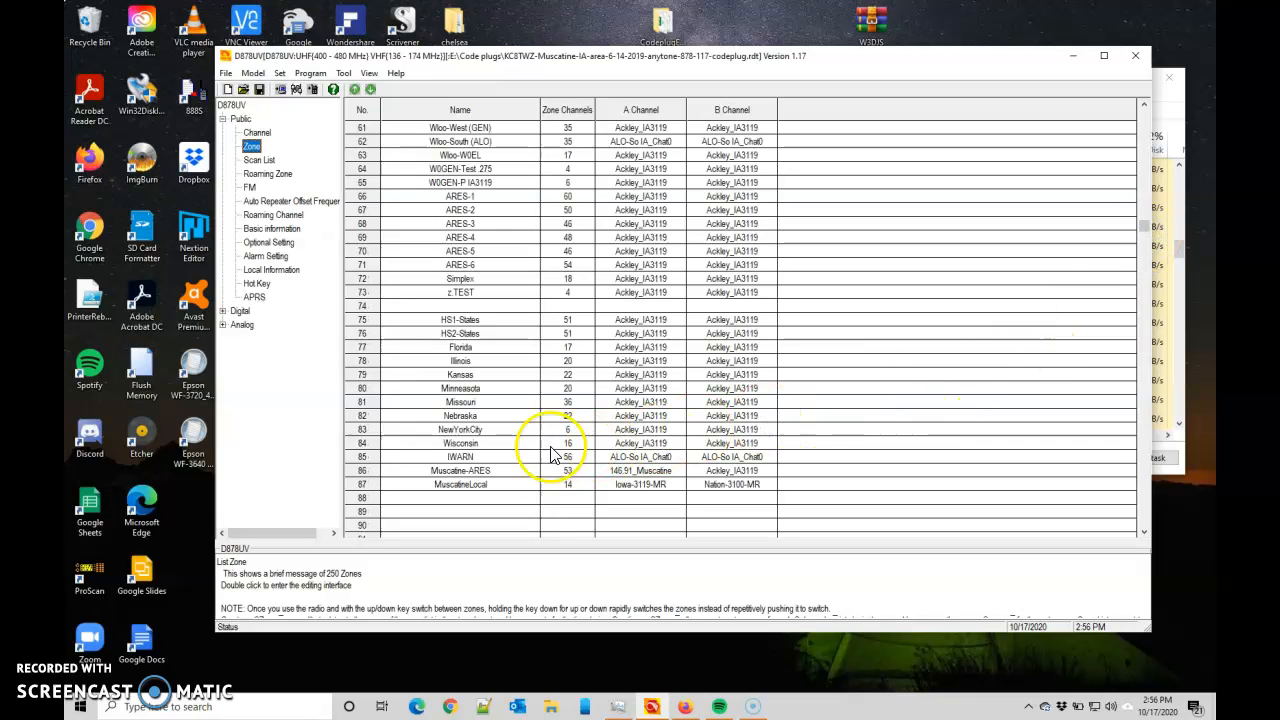
double_click(457, 494)
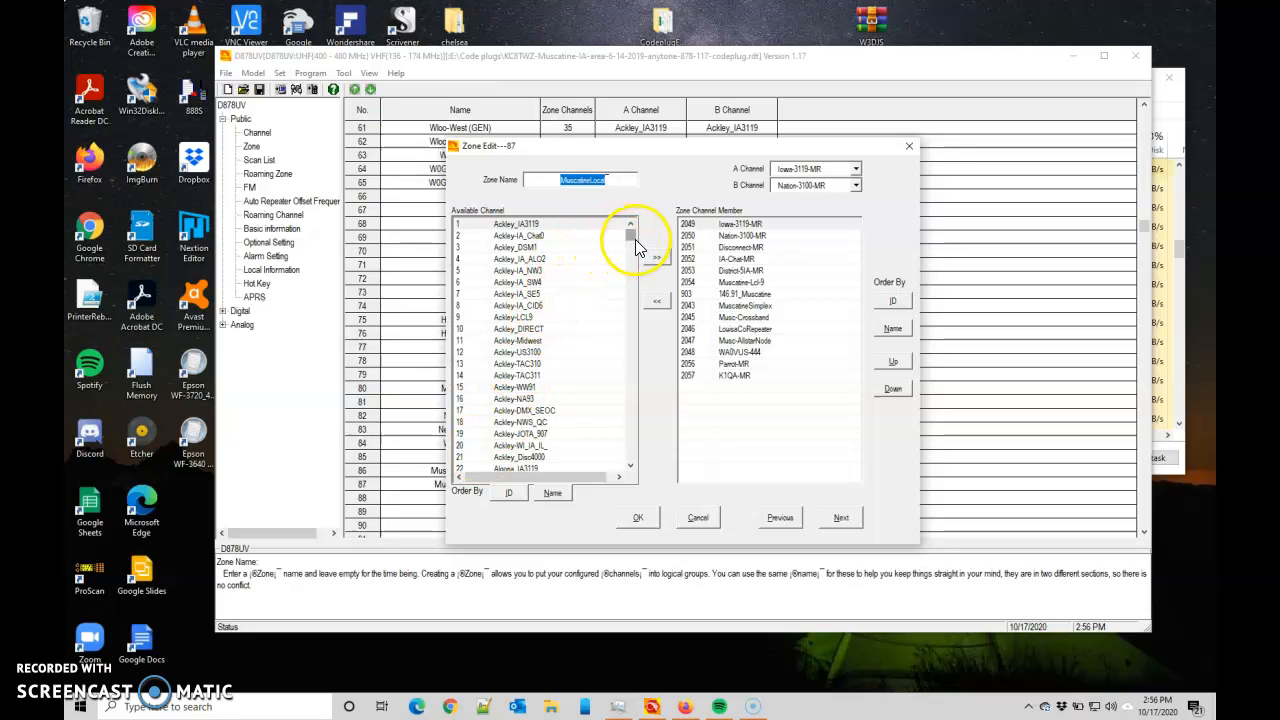
drag(634, 235, 618, 470)
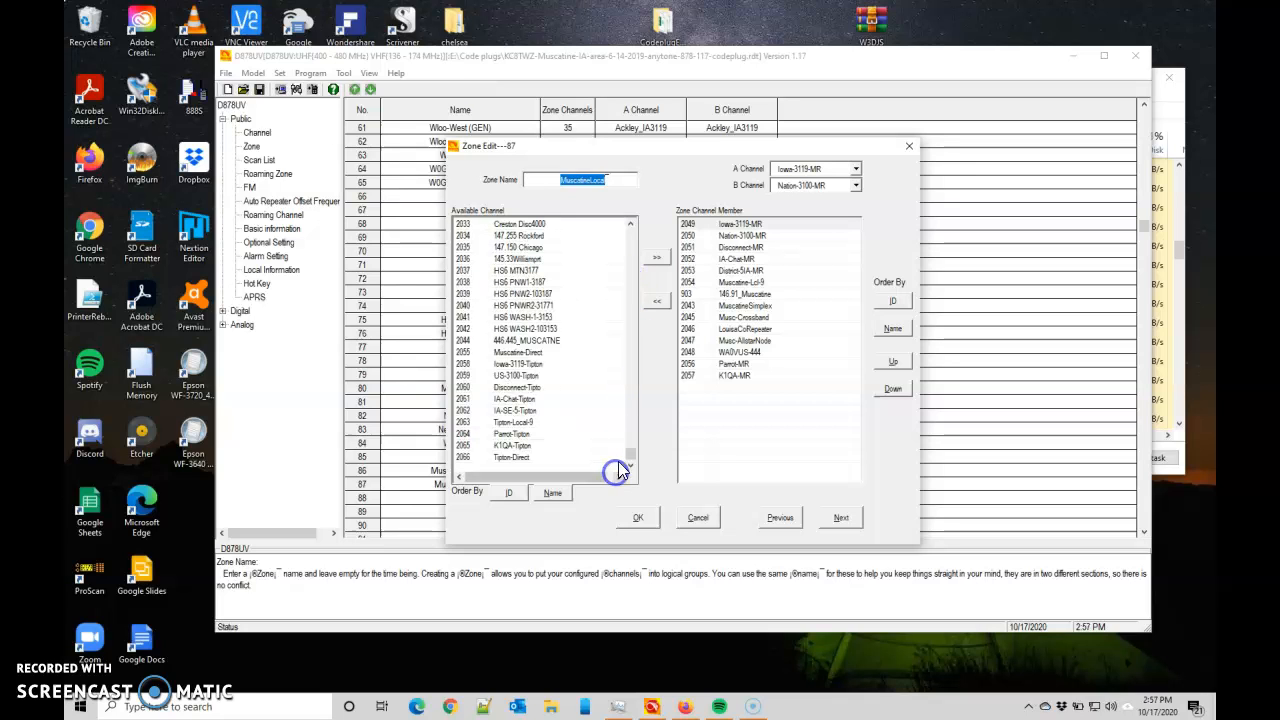
click(526, 354)
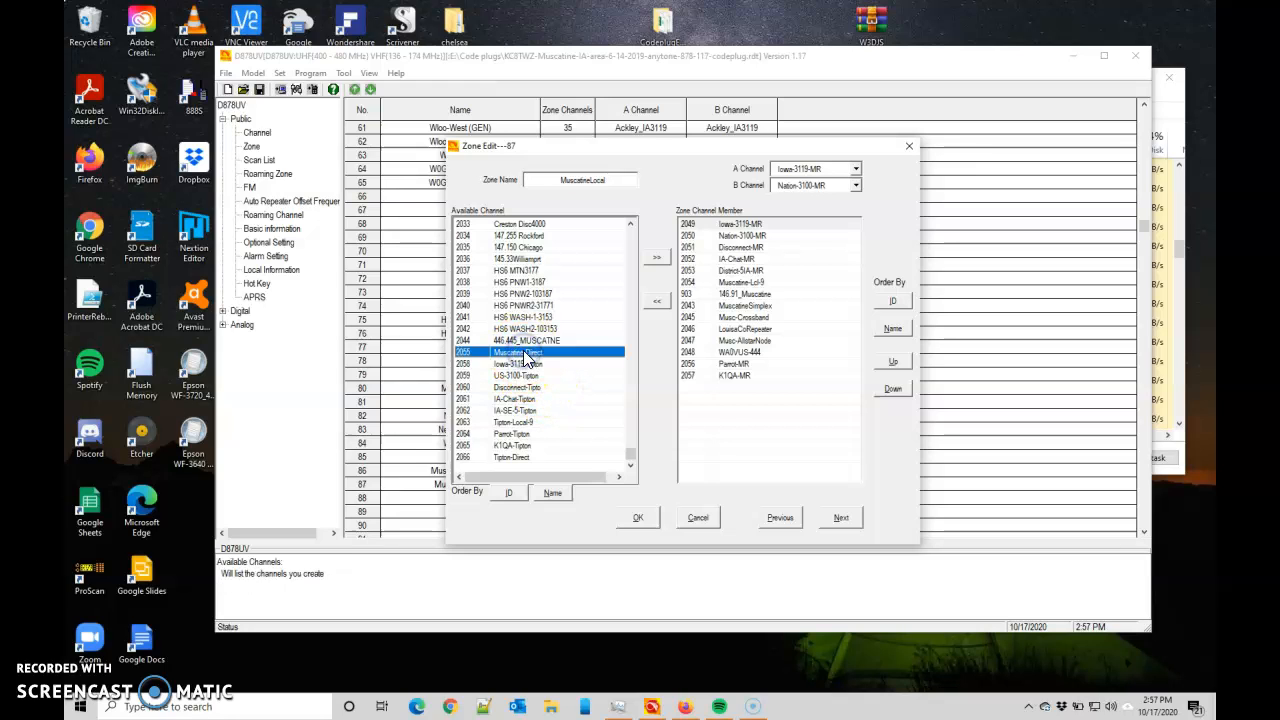
click(664, 258)
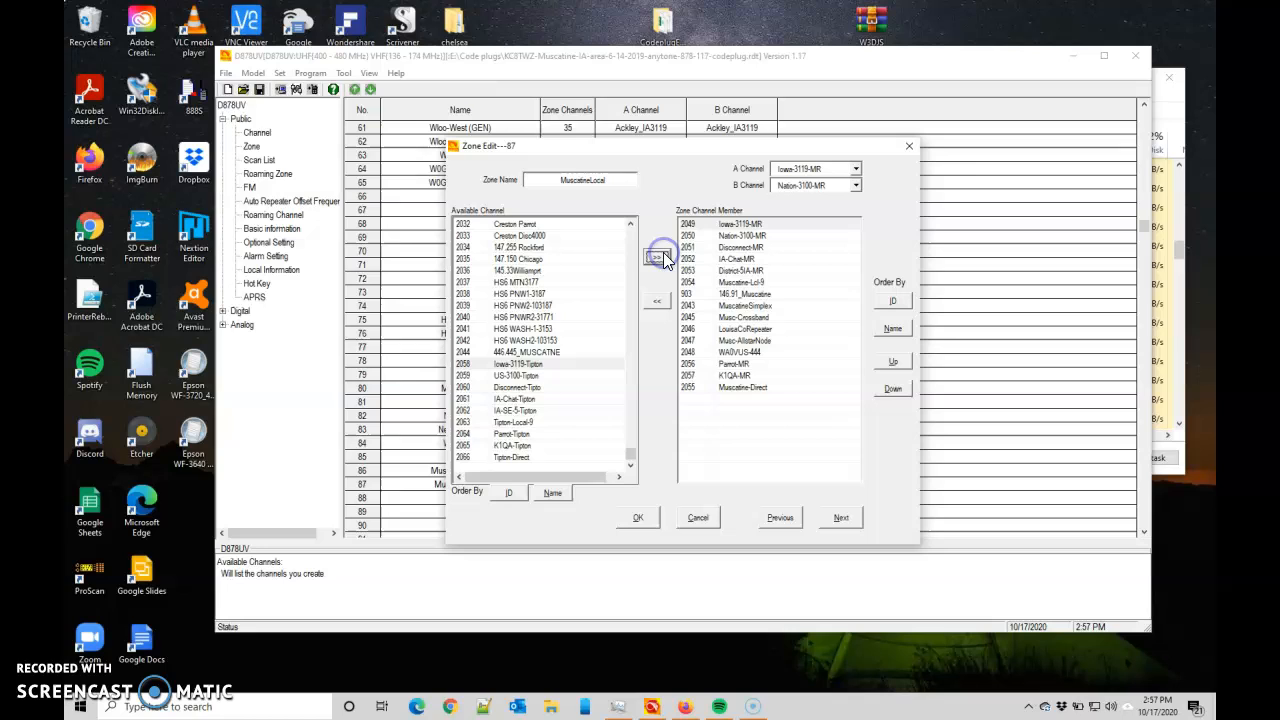
Move Muscatine-Direct up in the zone's member list to directly below Muscatine-Lcl-9.
click(745, 388)
click(892, 361)
click(892, 361)
click(892, 361)
click(892, 361)
click(892, 361)
click(892, 361)
click(892, 361)
click(892, 361)
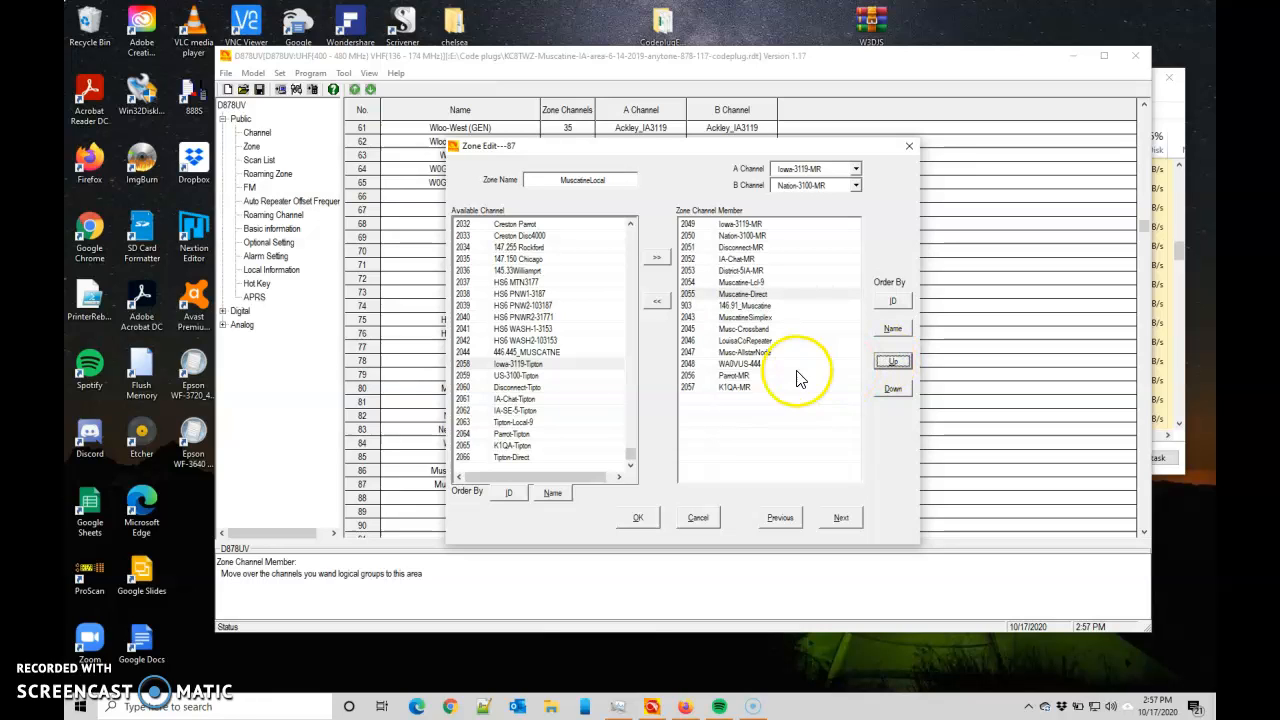
Move Parrot-MR up in the zone's member list to directly below Muscatine-Direct.
click(738, 377)
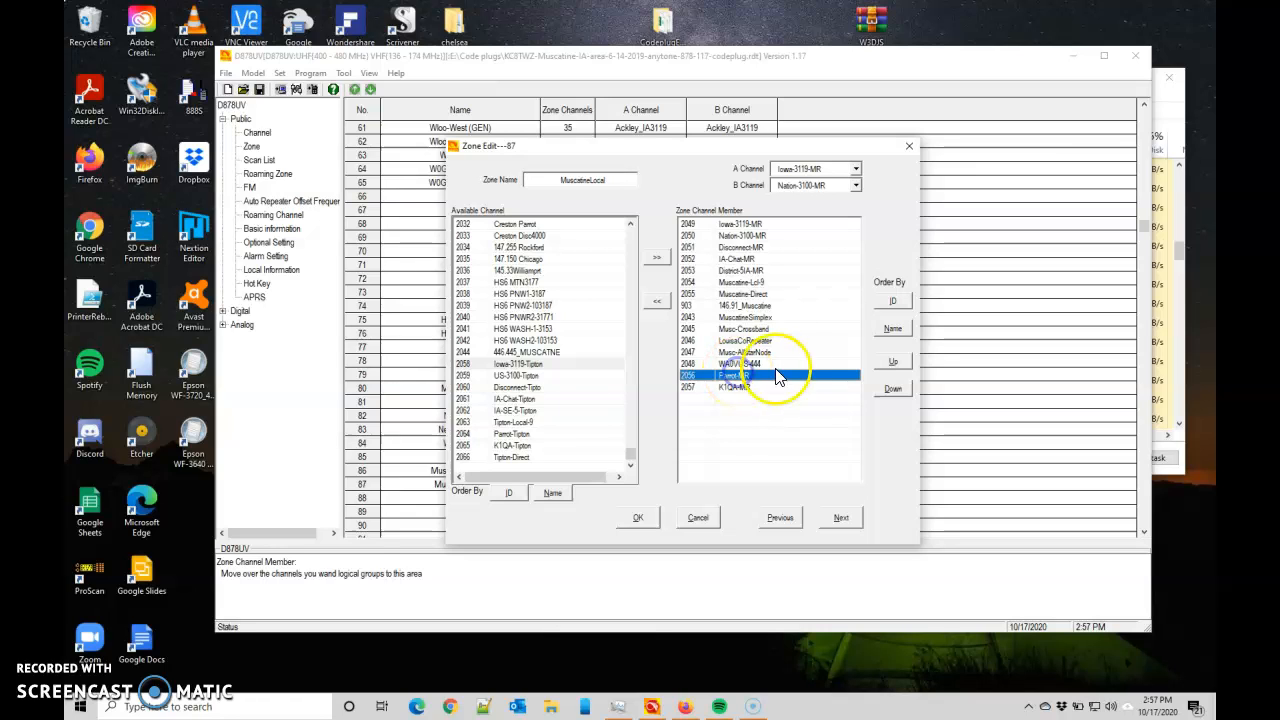
click(900, 360)
click(902, 360)
click(902, 360)
click(902, 360)
click(902, 360)
click(902, 360)
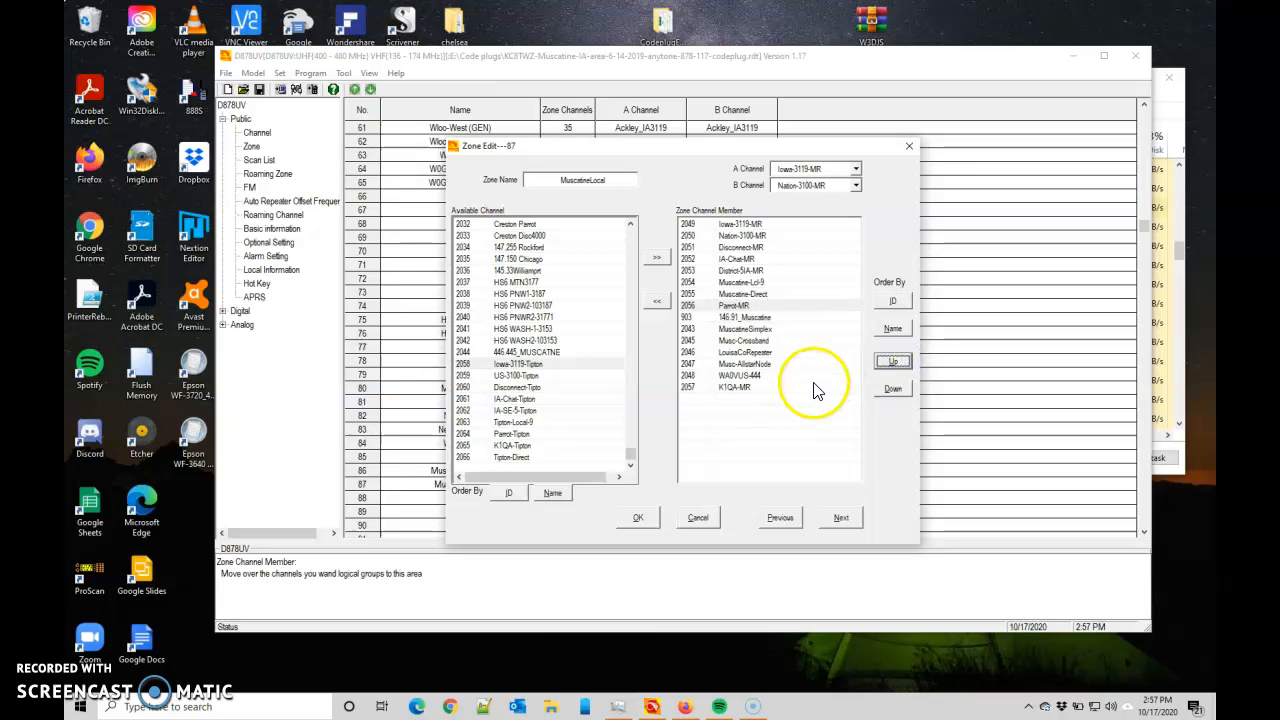
Move K1QA-MR up in the zone's member list to directly below Parrot-MR.
click(737, 388)
click(891, 361)
click(891, 361)
click(891, 361)
click(891, 361)
click(890, 360)
click(890, 360)
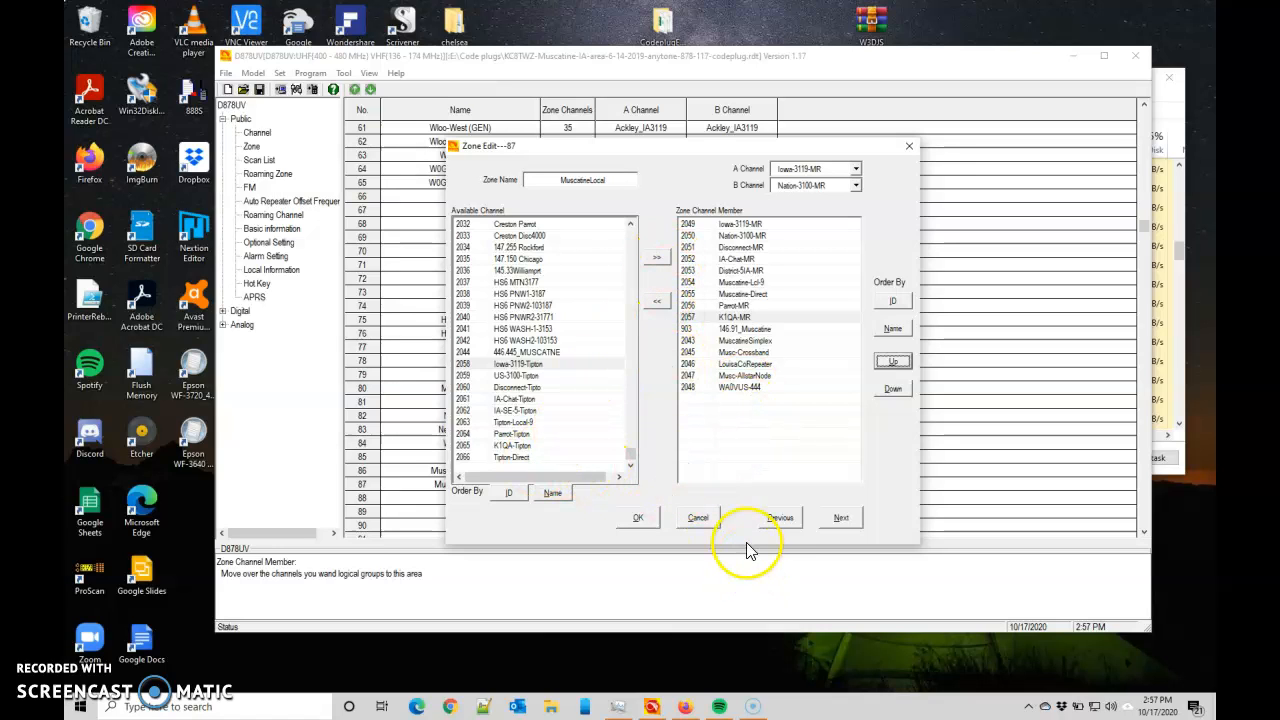
Advance to the next empty zone, number 88, and name it Tipton-Local.
click(846, 519)
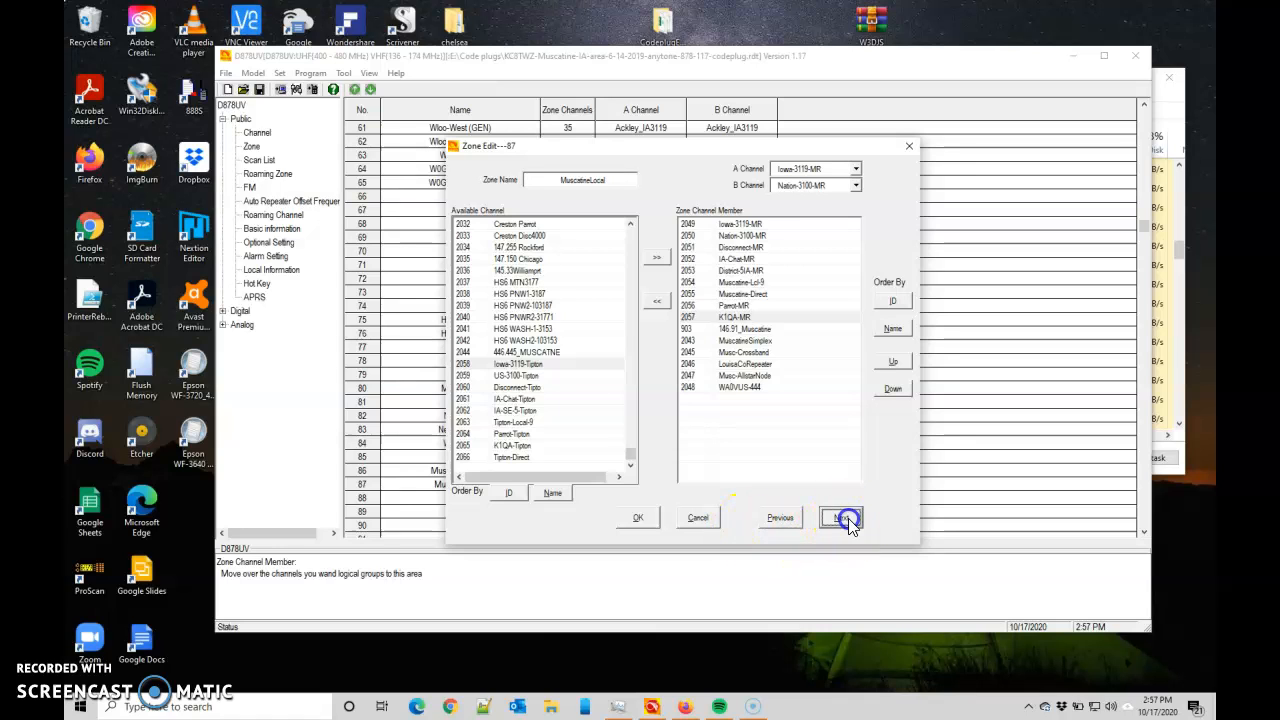
click(613, 183)
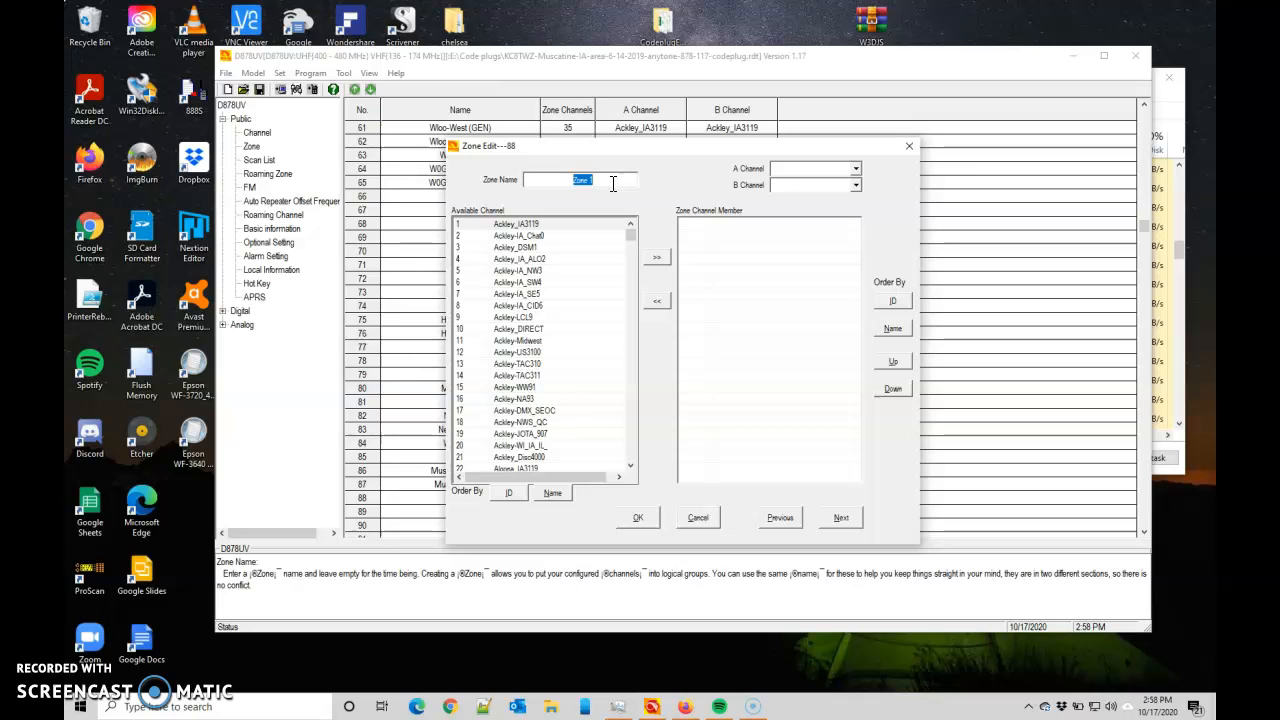
text(Tipton-Local)
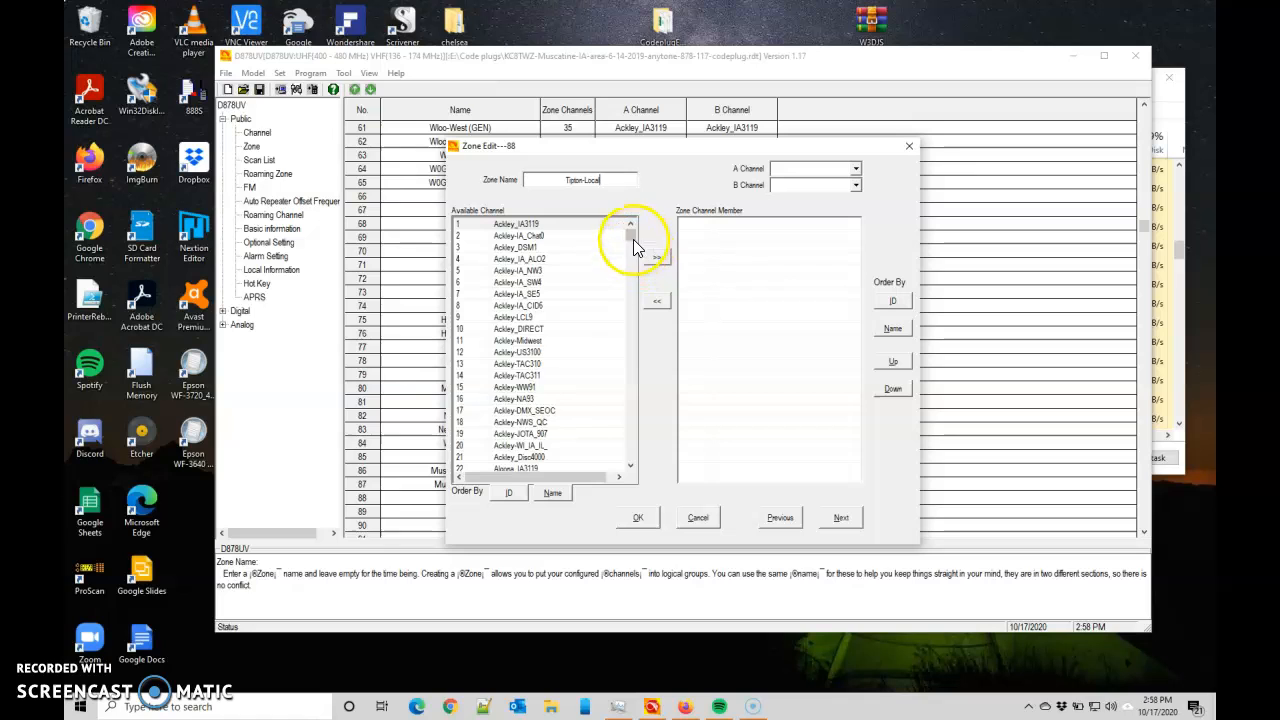
Add the nine Tipton channels, from Iowa-3119-Tipton through Tipton-Direct, to the Tipton-Local zone and save the zone edits.
drag(630, 235, 622, 500)
drag(630, 240, 658, 462)
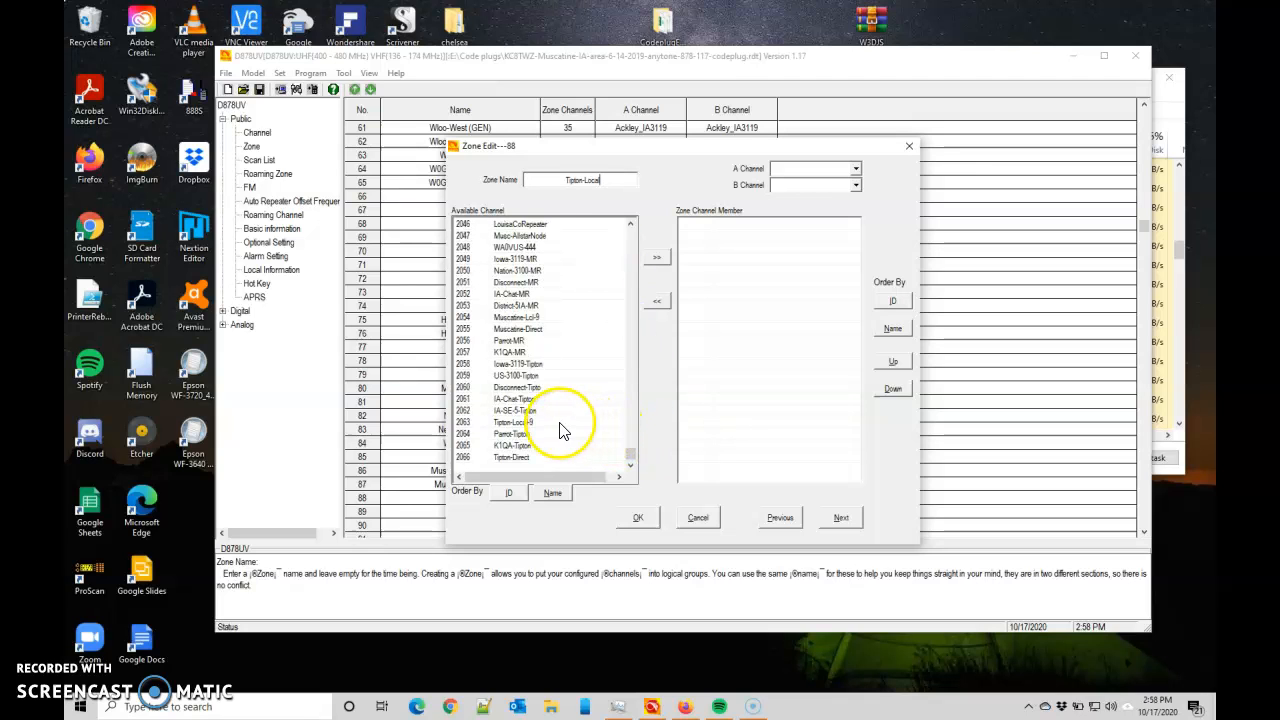
click(502, 364)
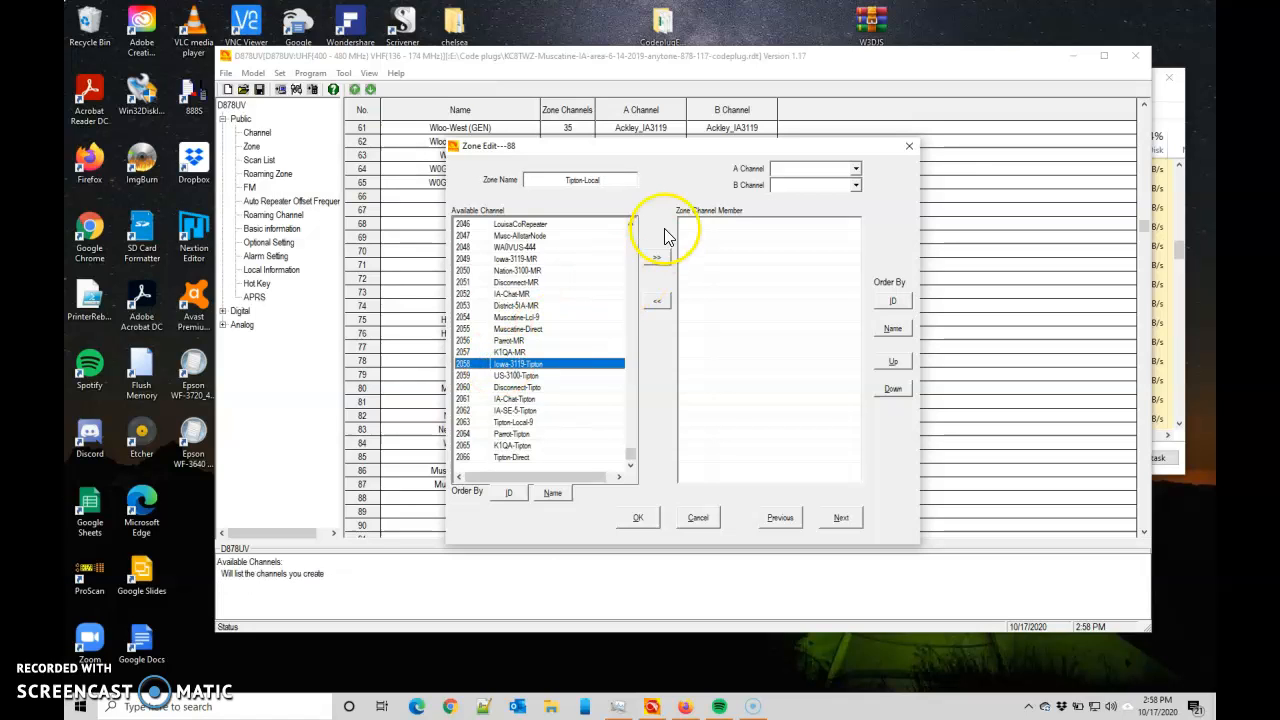
click(660, 257)
click(660, 257)
click(660, 257)
click(660, 257)
click(660, 257)
click(660, 257)
click(660, 257)
click(660, 257)
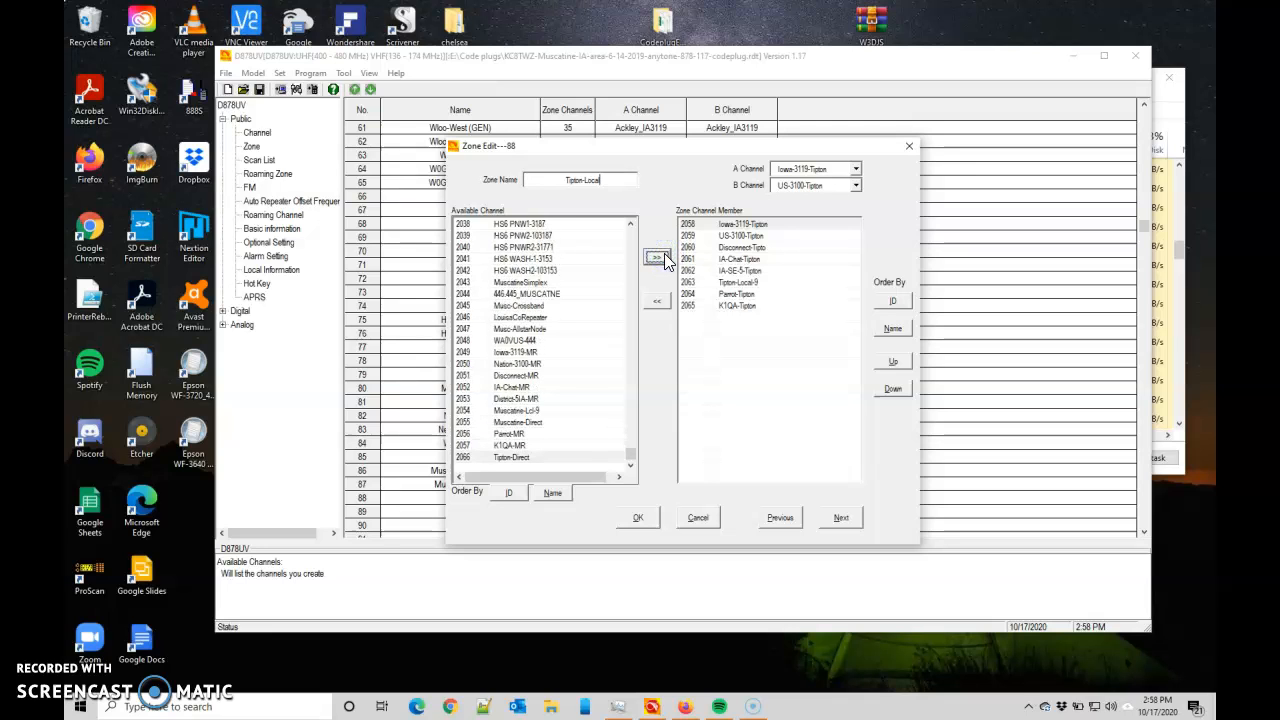
click(660, 257)
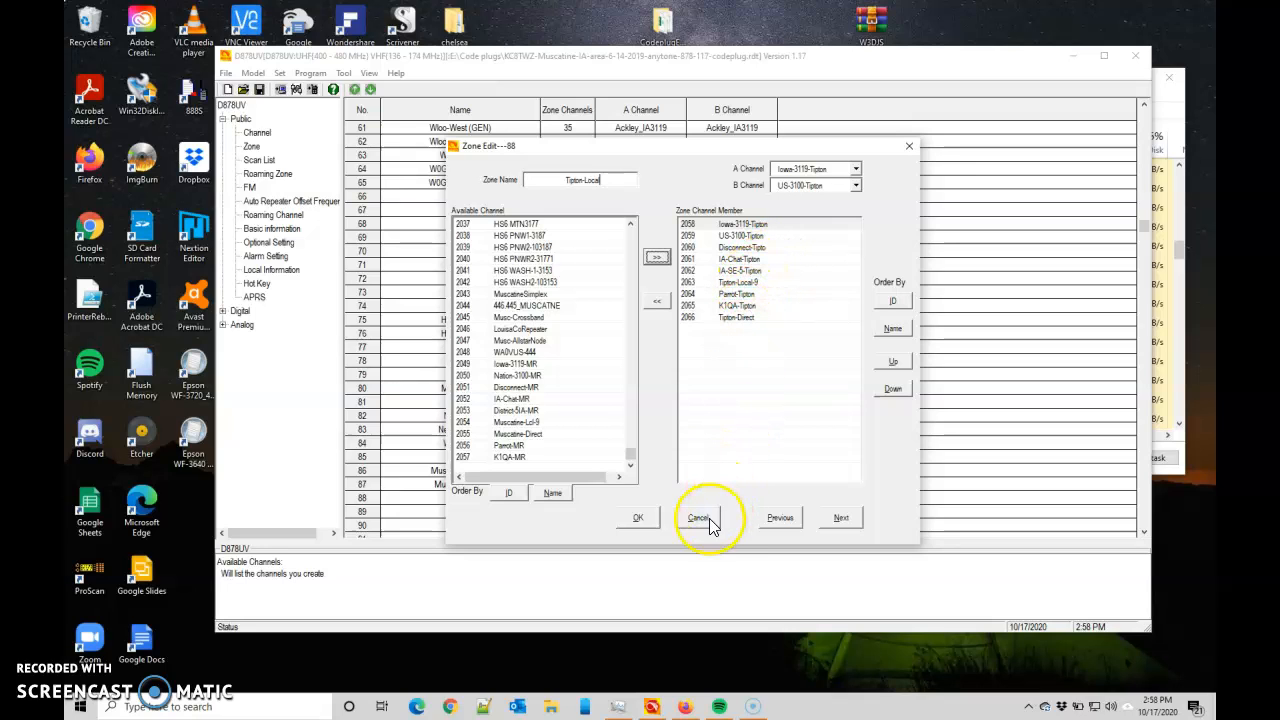
click(640, 520)
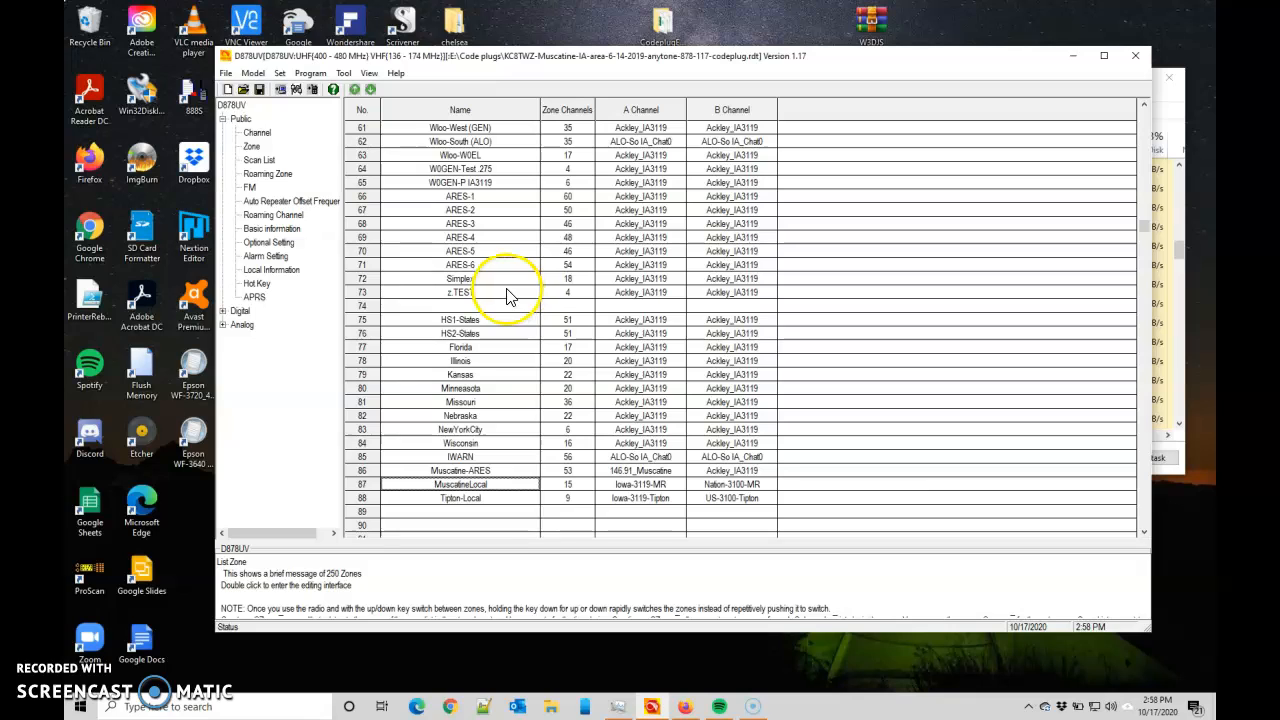
click(262, 175)
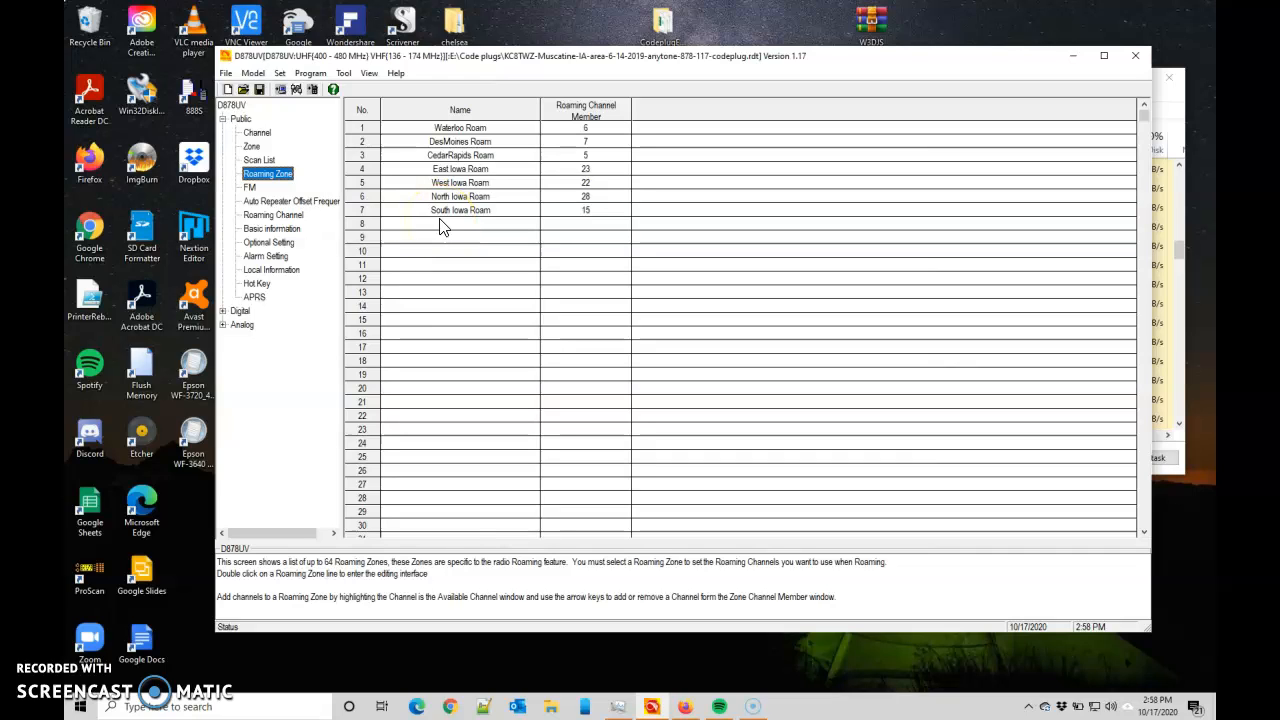
click(441, 228)
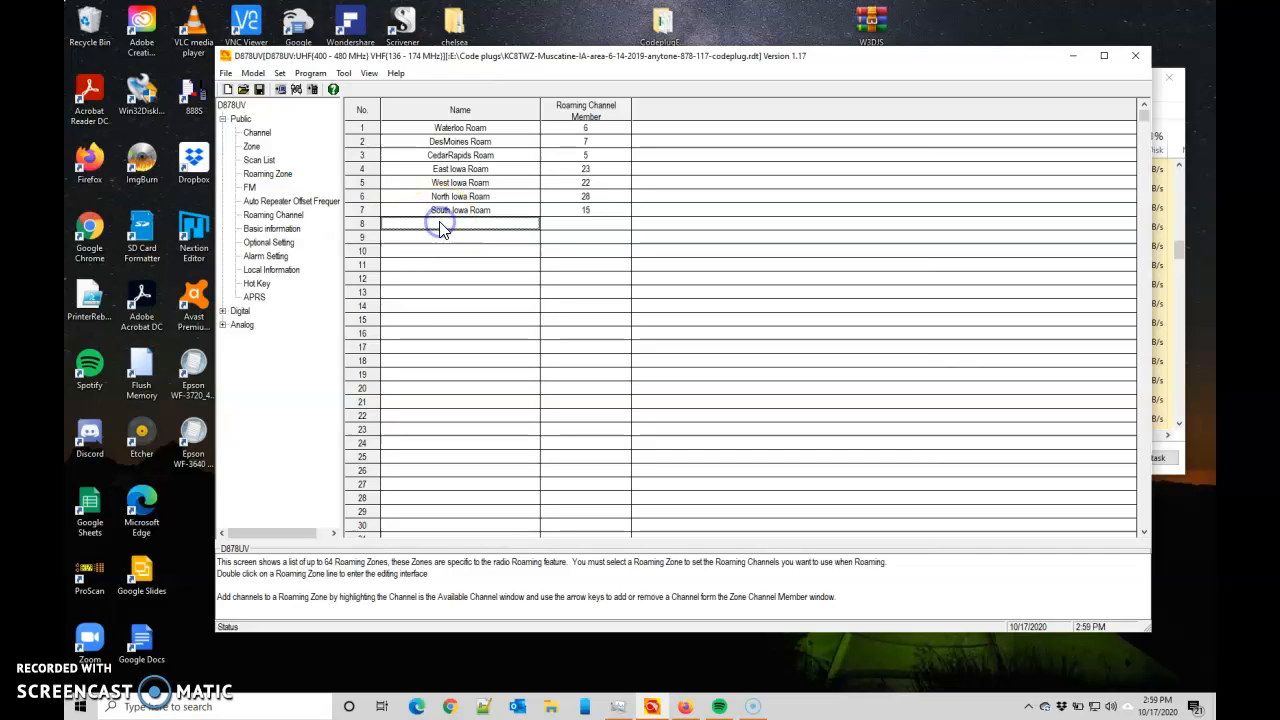
double_click(441, 228)
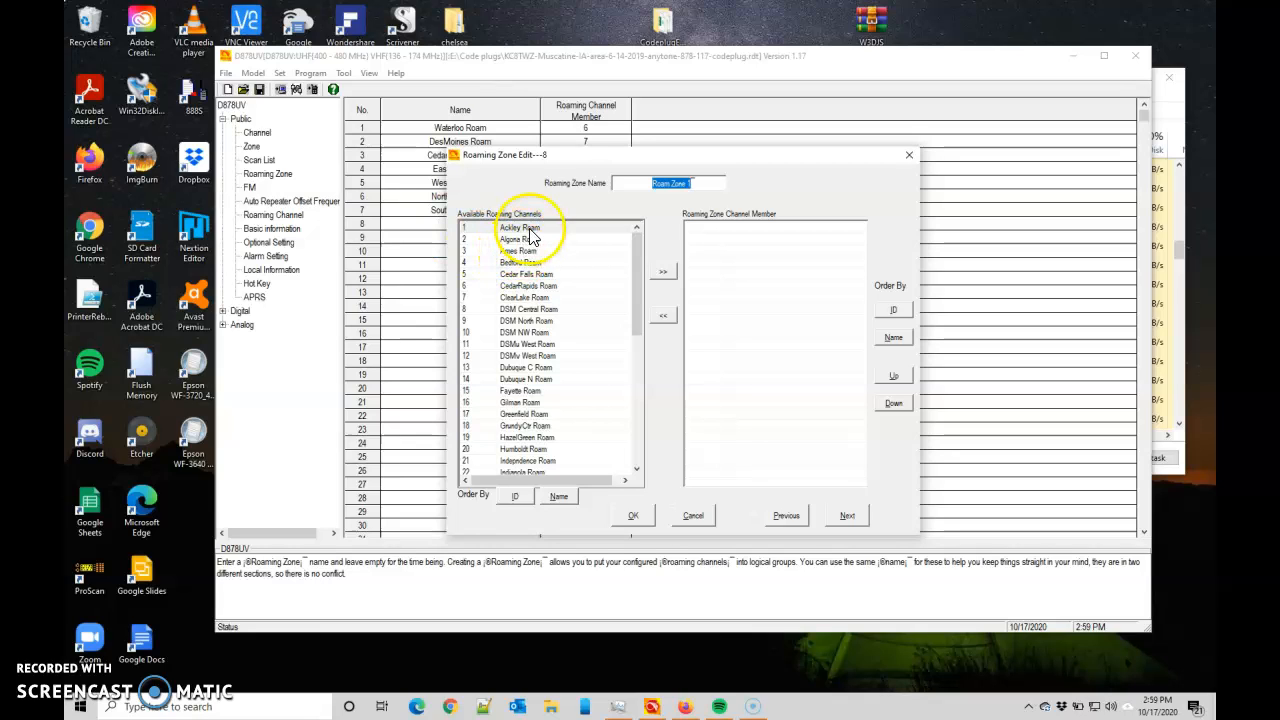
click(531, 234)
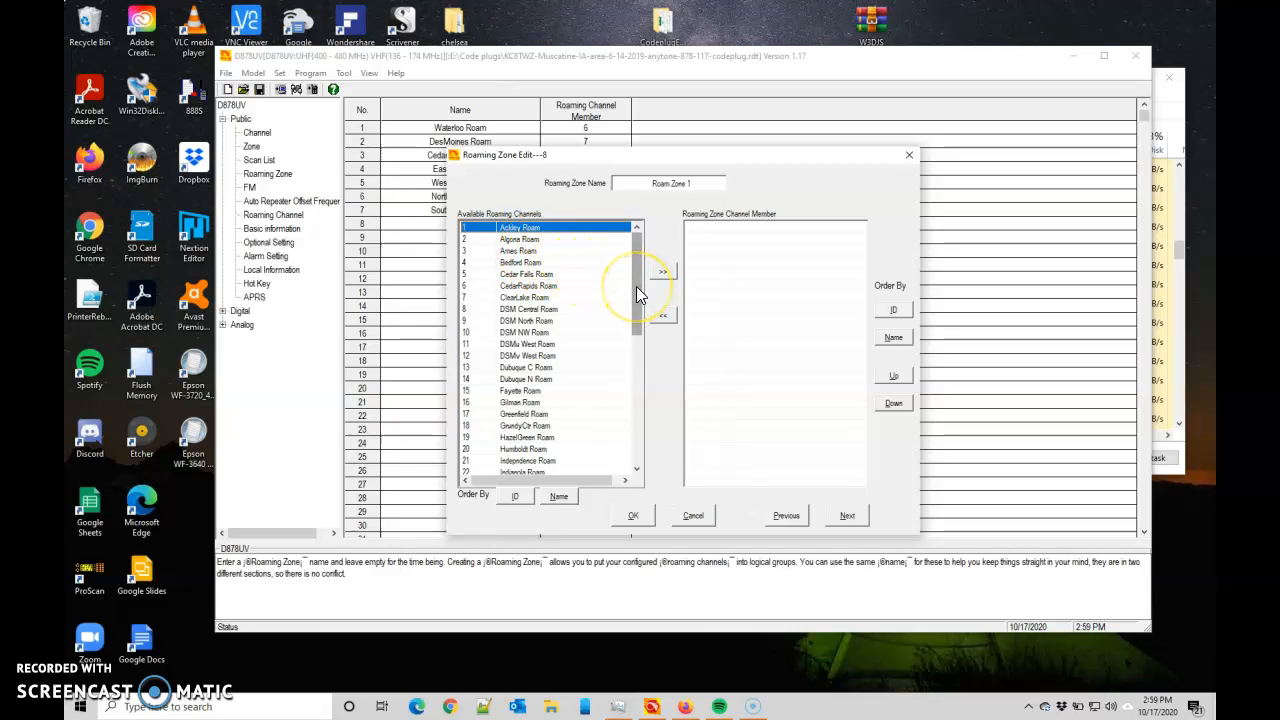
drag(637, 288, 625, 463)
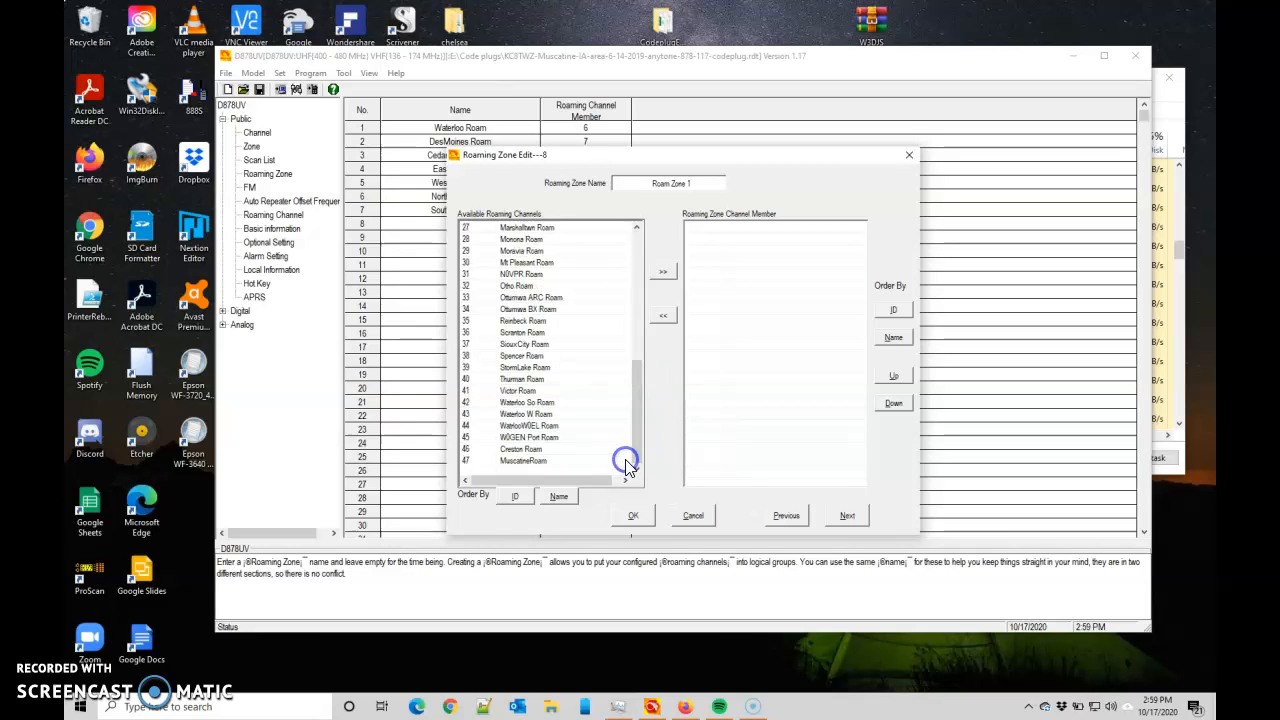
click(534, 461)
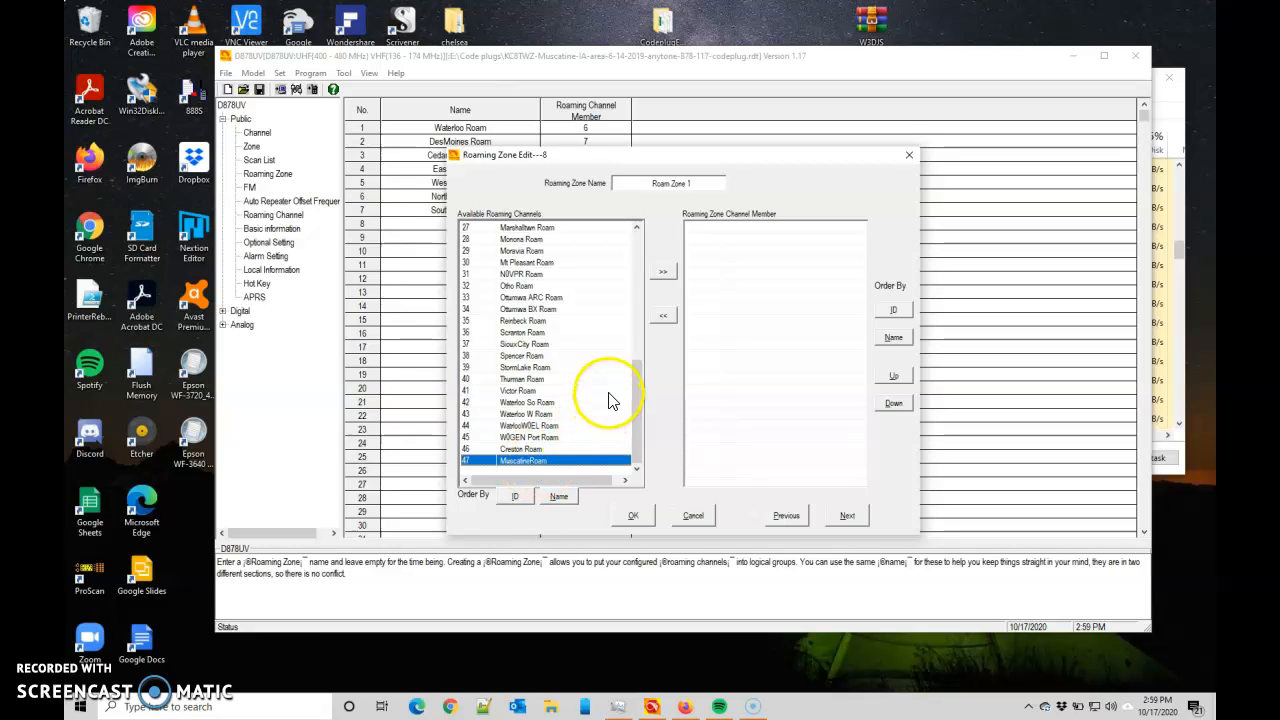
click(677, 183)
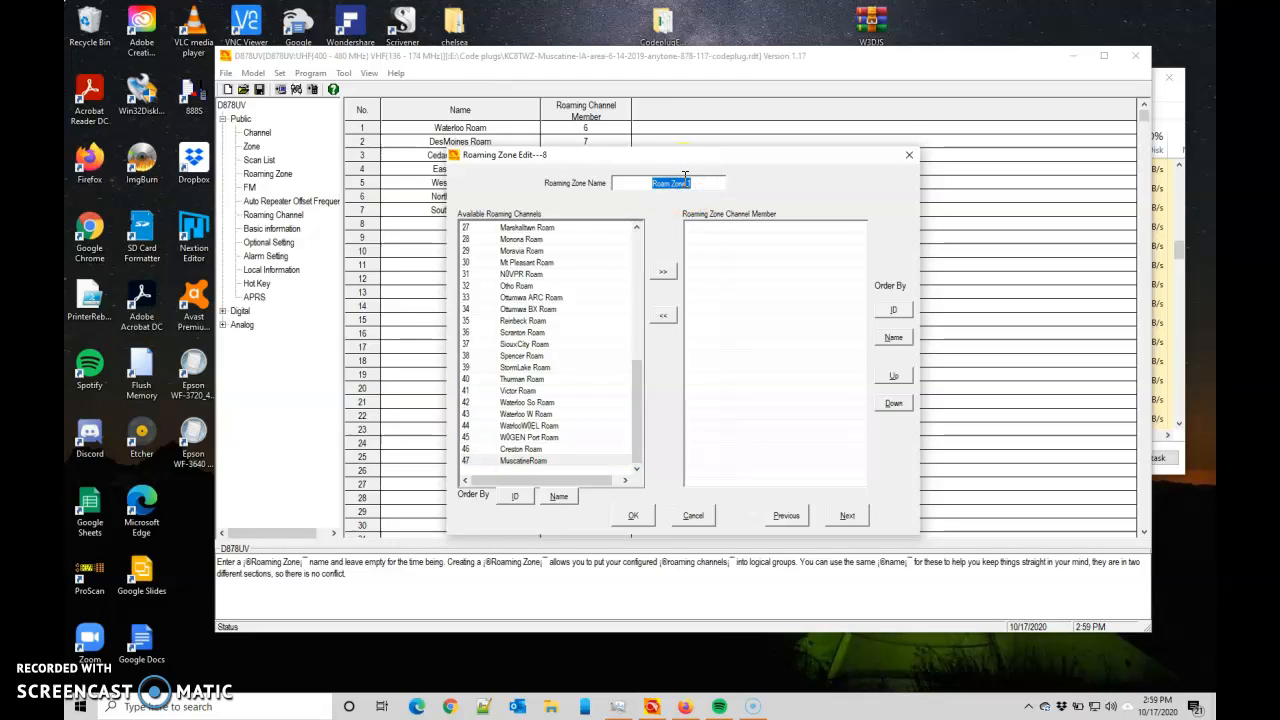
click(694, 516)
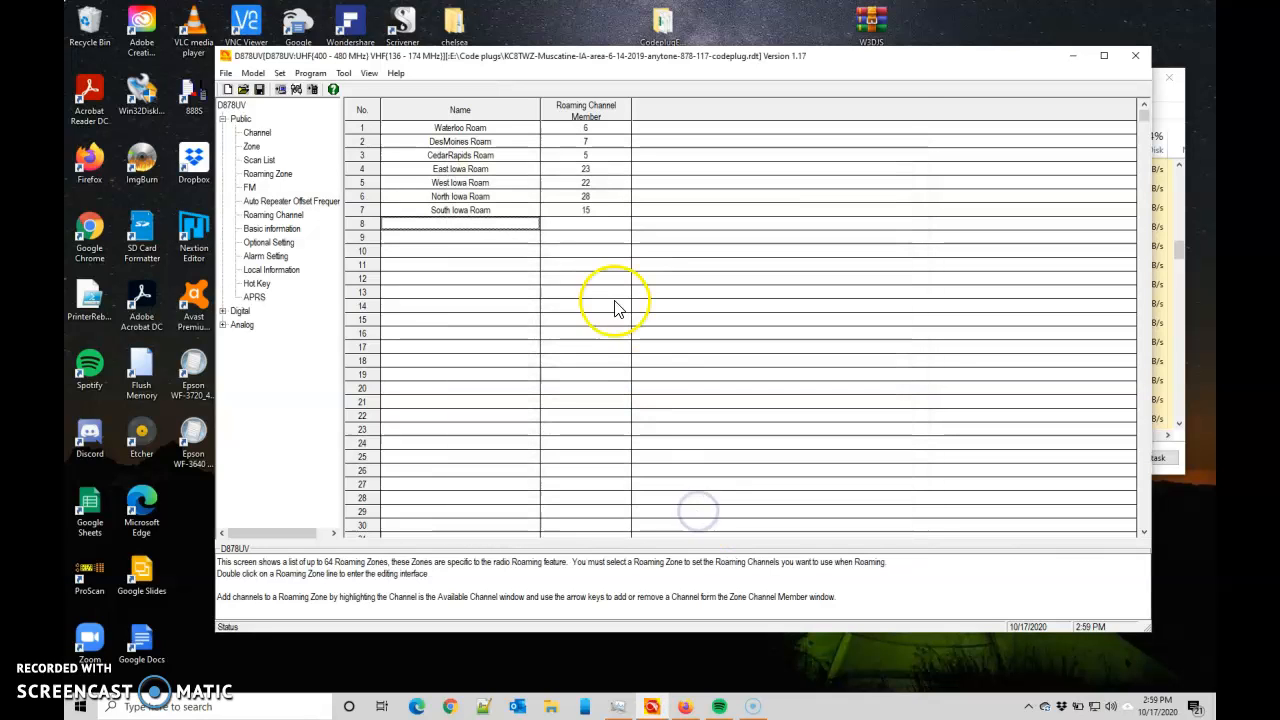
Copy the MuscatineRoam roaming channel from row 47 into the empty row 48 of the roaming channel list.
click(283, 216)
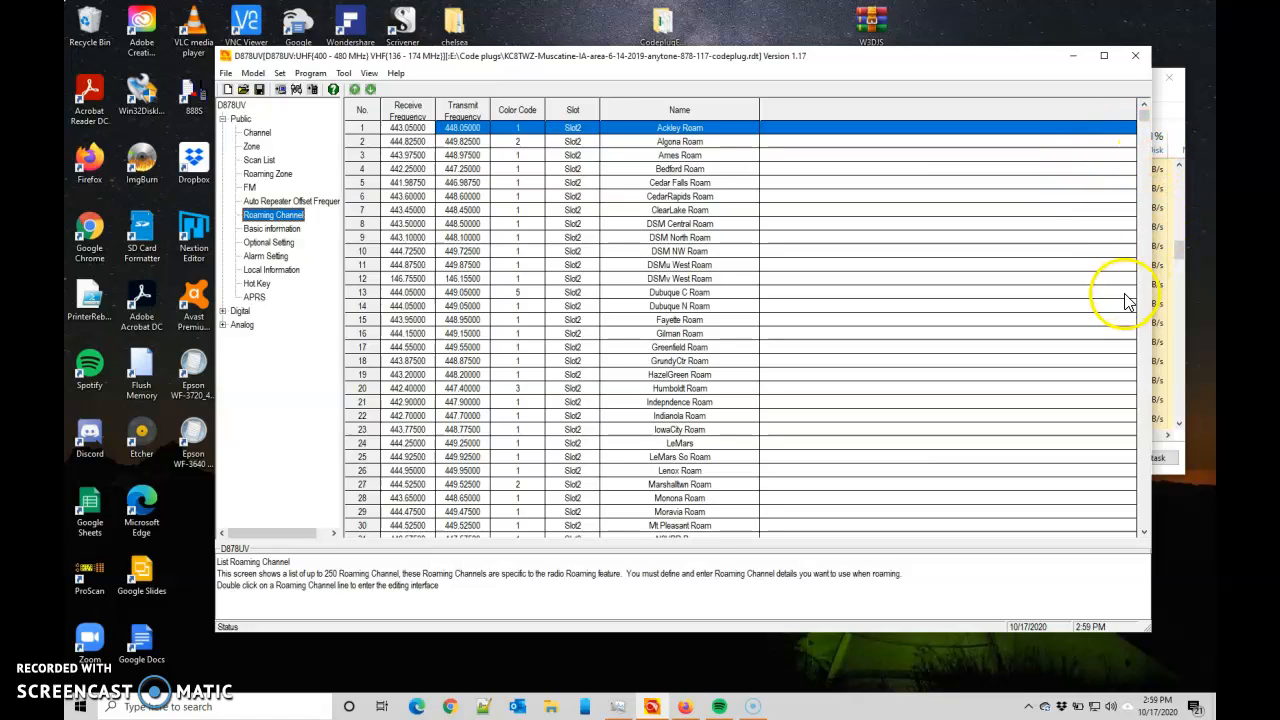
click(1143, 345)
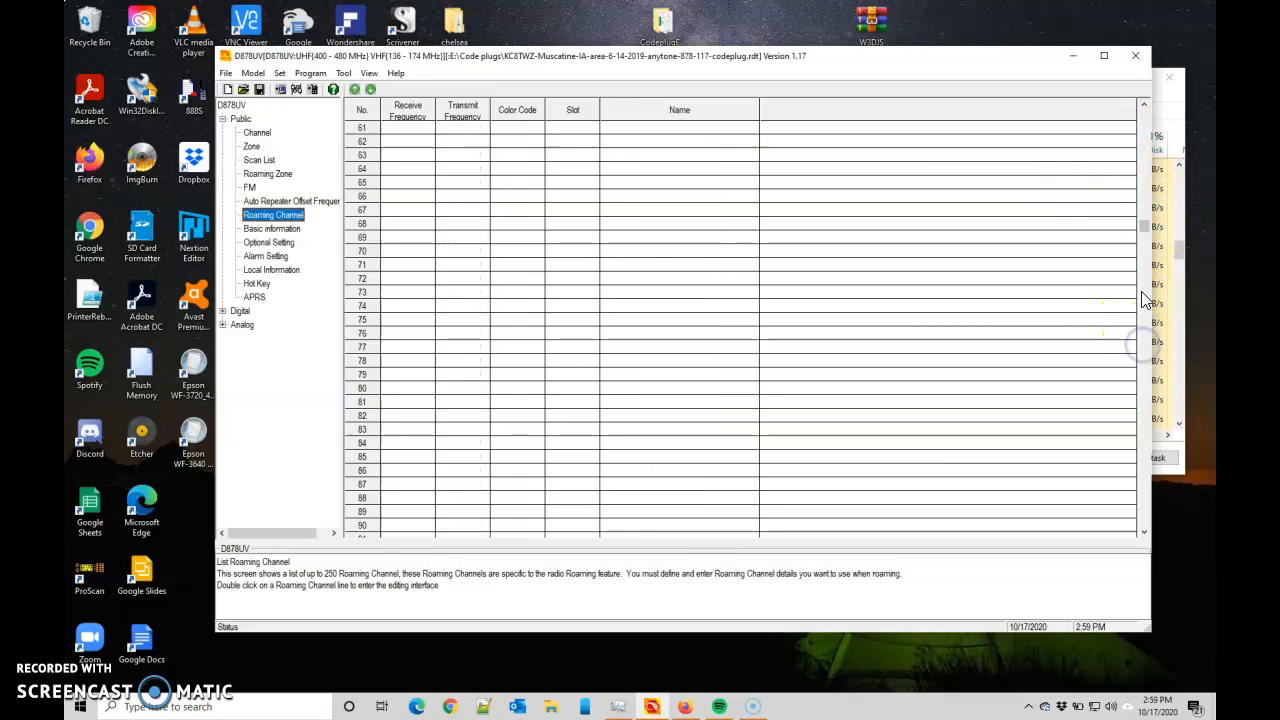
click(1145, 210)
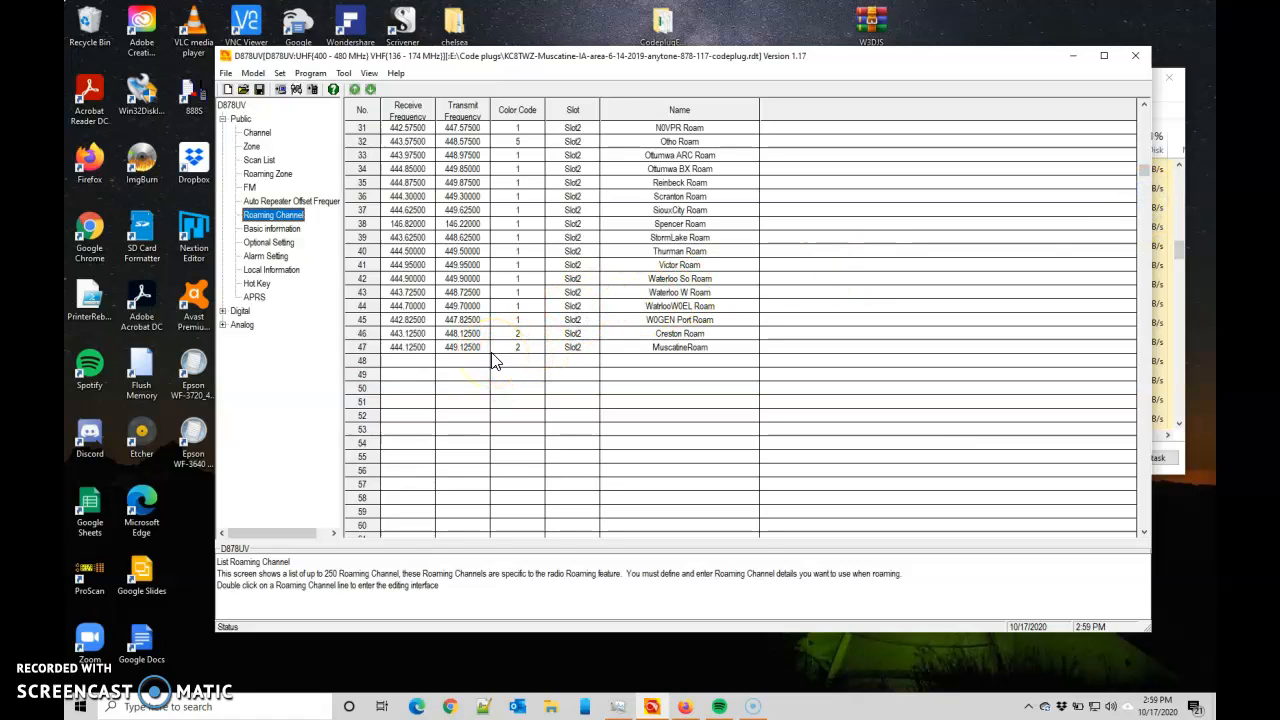
click(417, 361)
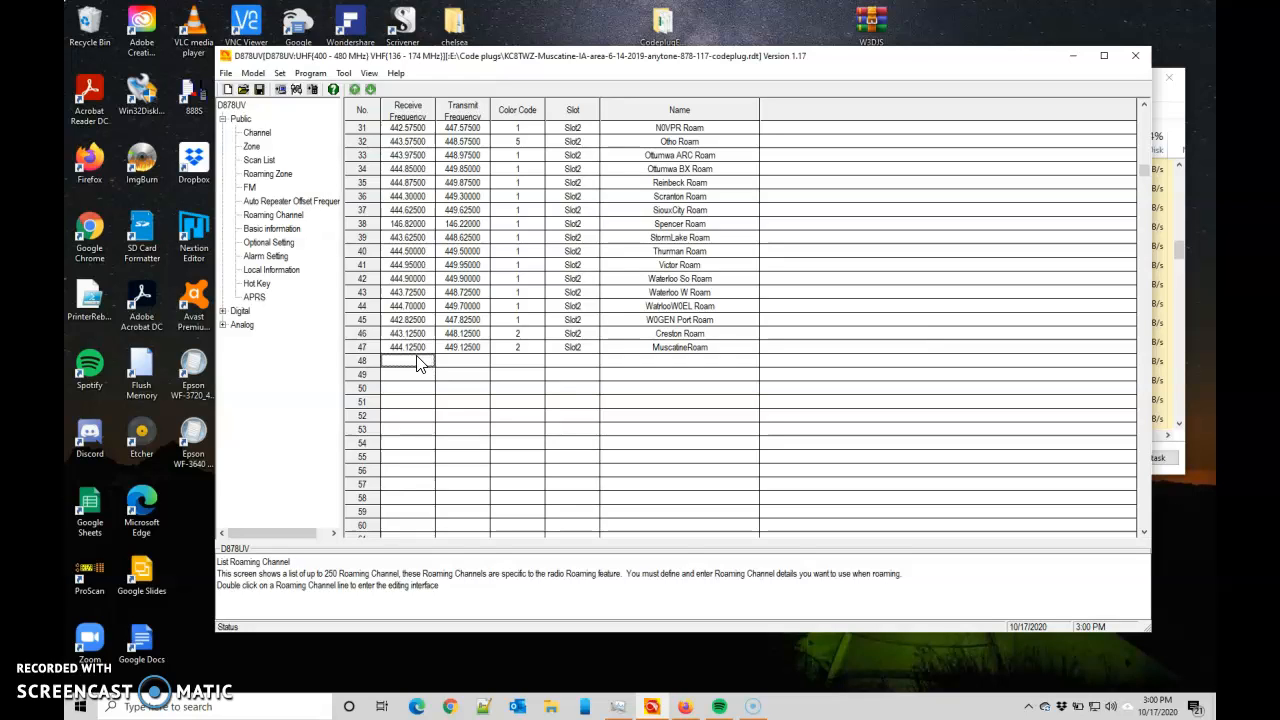
click(351, 349)
right_click(350, 350)
click(378, 356)
click(365, 360)
right_click(367, 362)
click(389, 395)
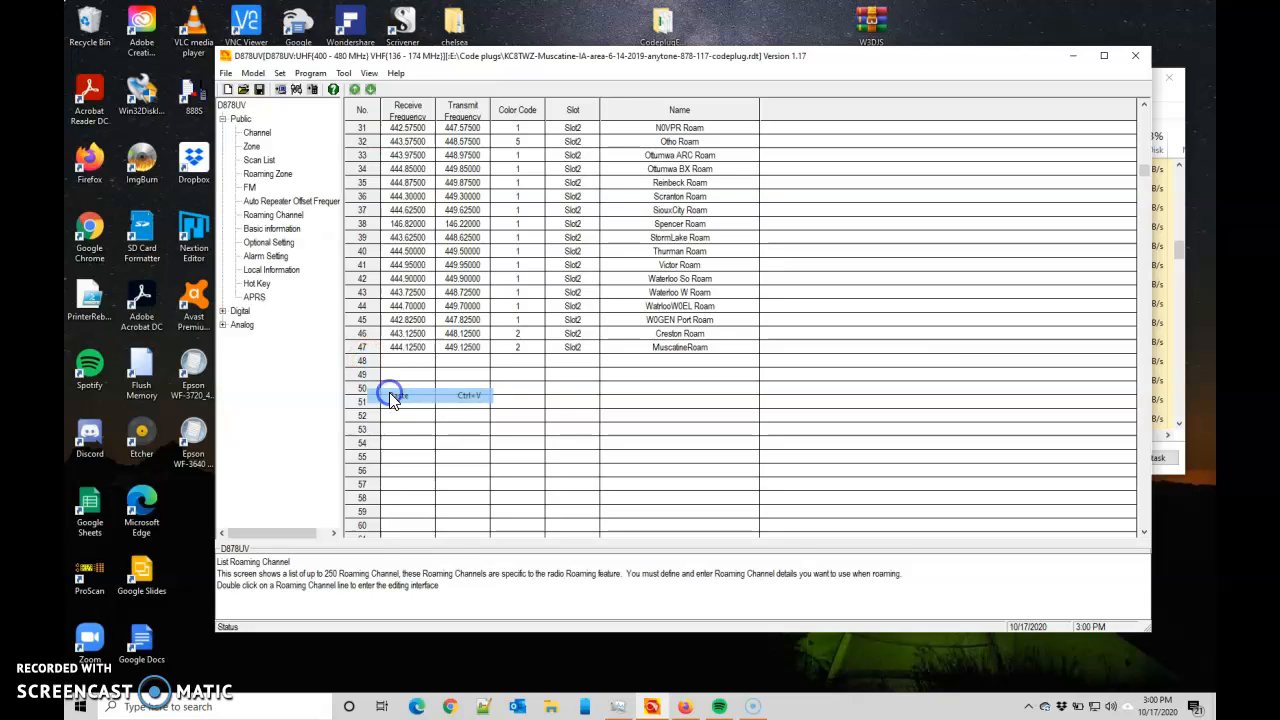
Set roaming channel 48's receive frequency to 444.07500 and its transmit frequency to 449.07500.
double_click(410, 361)
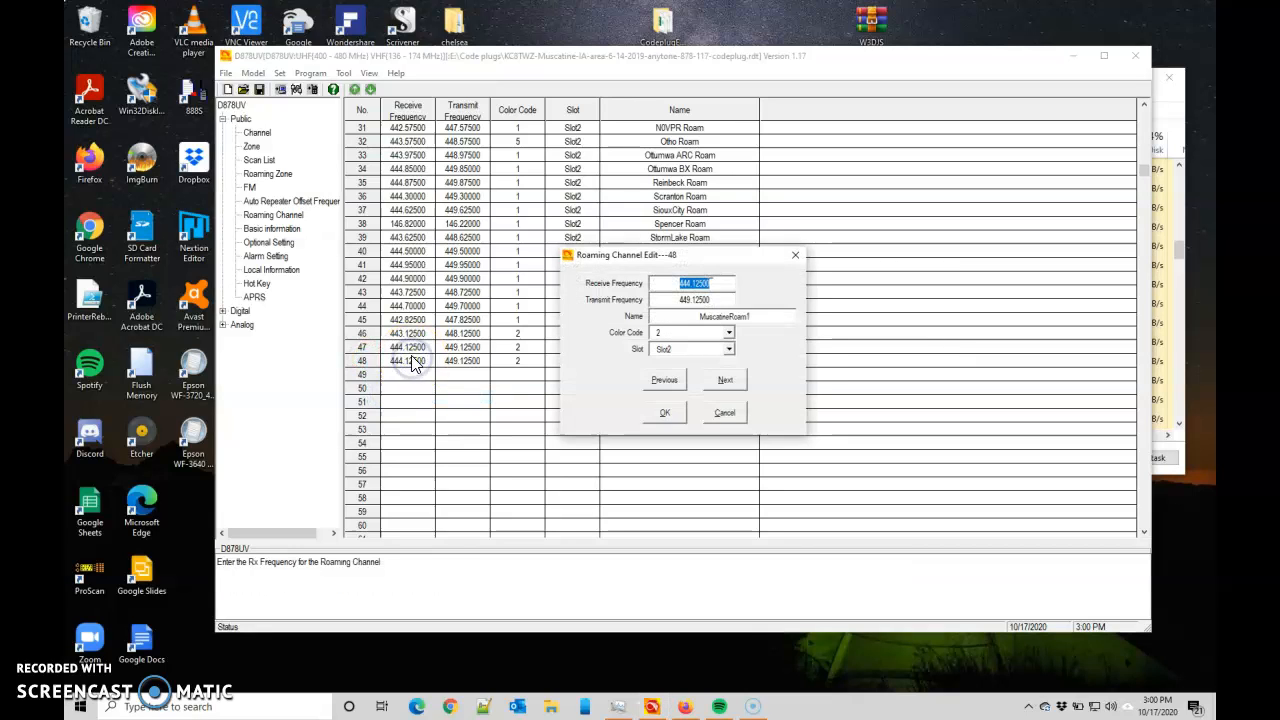
click(697, 282)
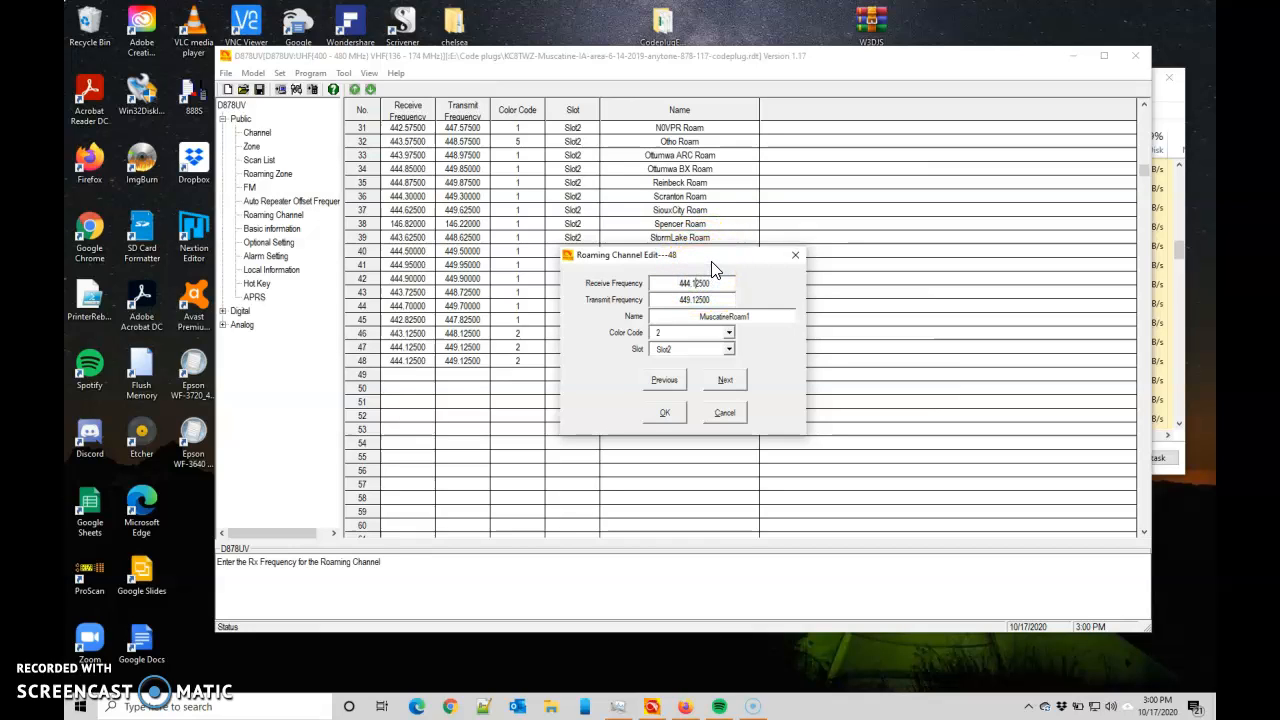
key(BackSpace)
key(BackSpace)
text(07)
key(Tab)
key(Right)
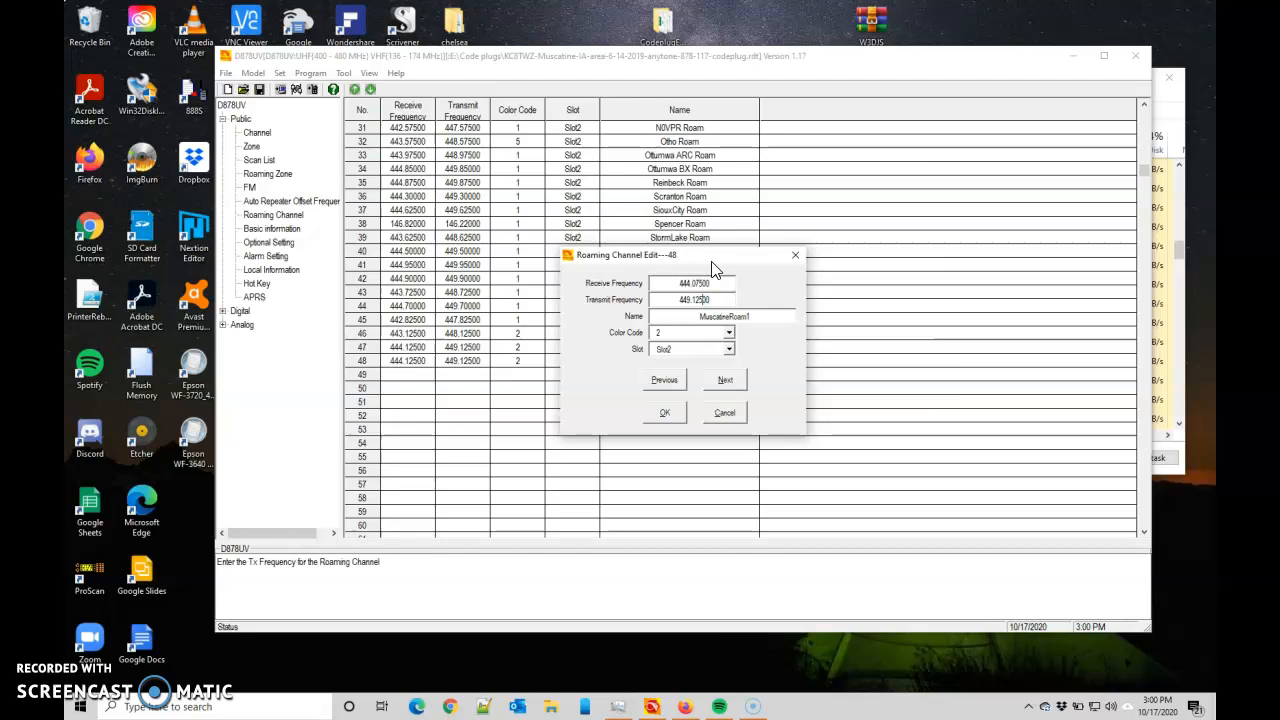
key(BackSpace)
text(07)
Rename roaming channel 48 as Tipton-Roam and save the channel edits.
key(Tab)
key(Right)
key(BackSpace)
key(BackSpace)
key(BackSpace)
key(BackSpace)
key(BackSpace)
key(BackSpace)
key(BackSpace)
key(BackSpace)
key(BackSpace)
key(BackSpace)
key(BackSpace)
key(BackSpace)
key(BackSpace)
key(BackSpace)
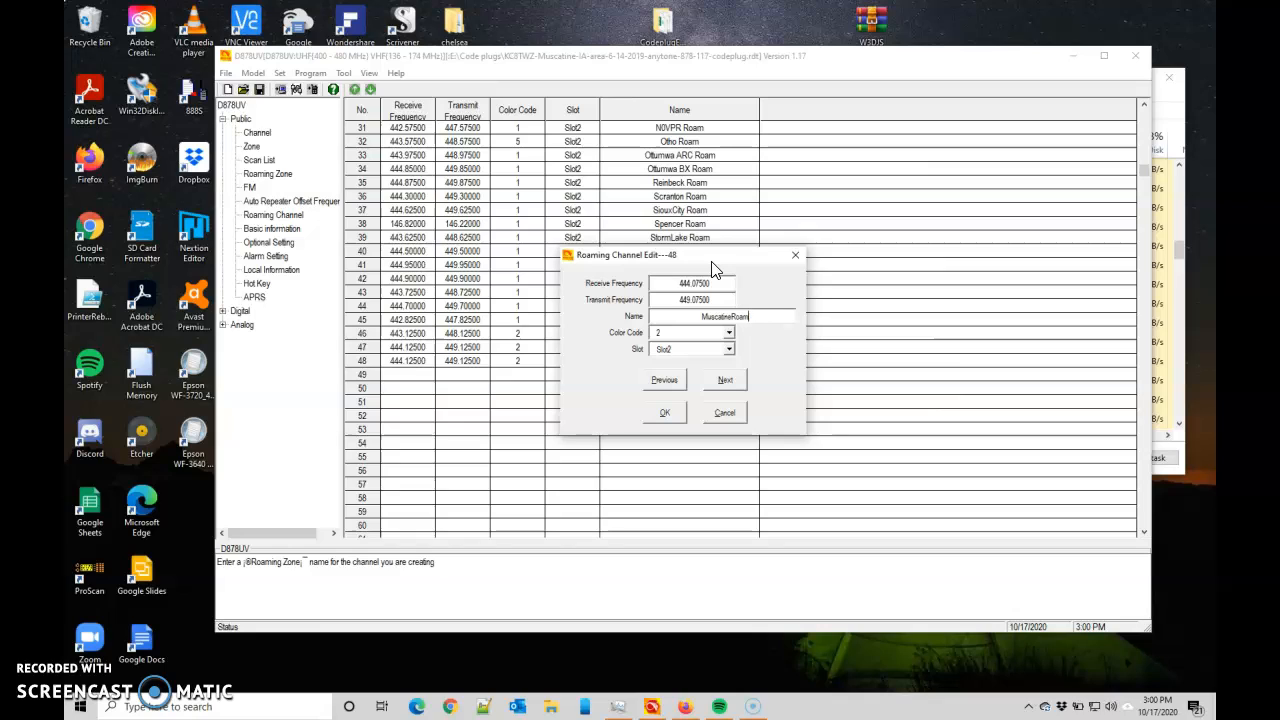
text(Tipton-Roam)
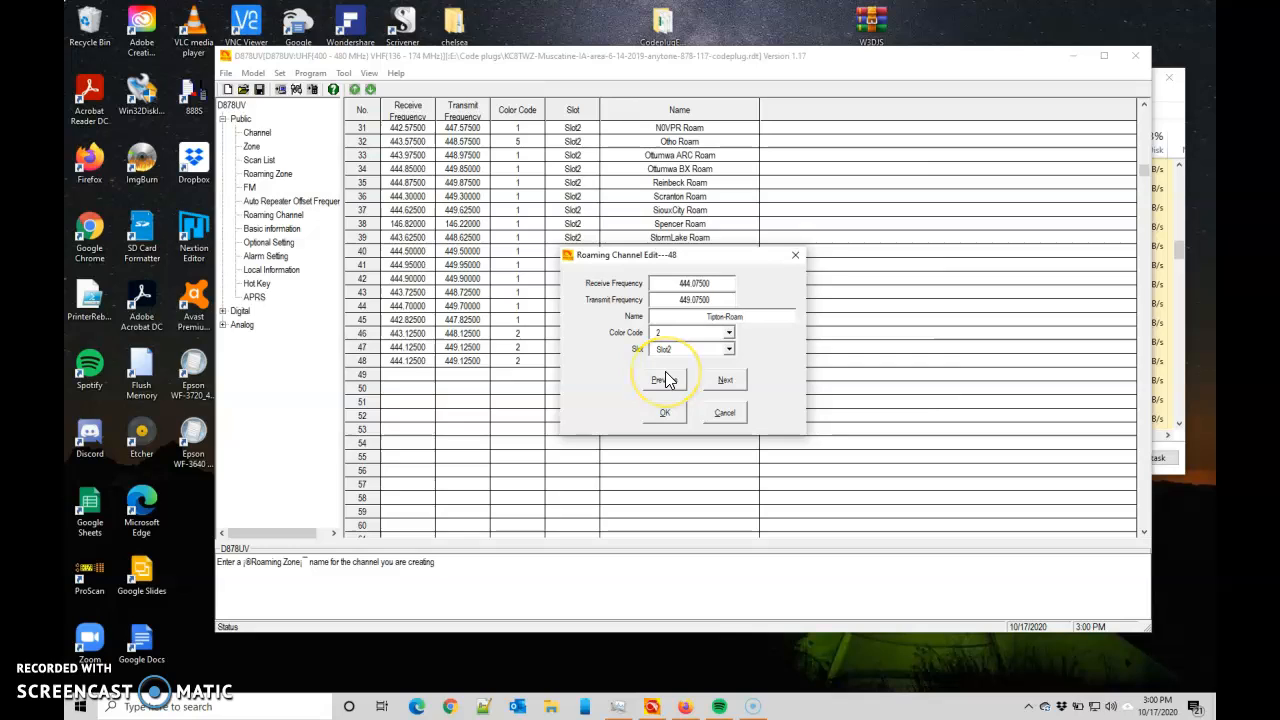
click(668, 413)
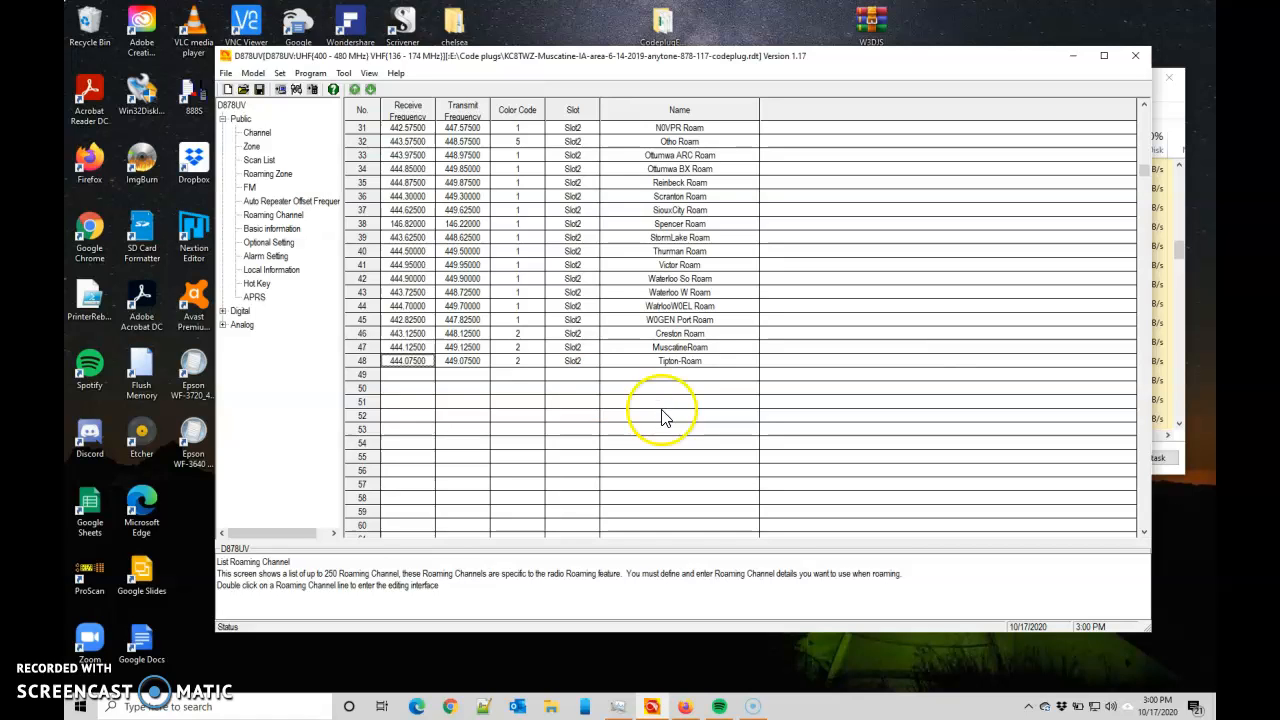
Open the roaming zone list and check the roaming channels available to empty zone 8, without saving a new zone.
click(268, 174)
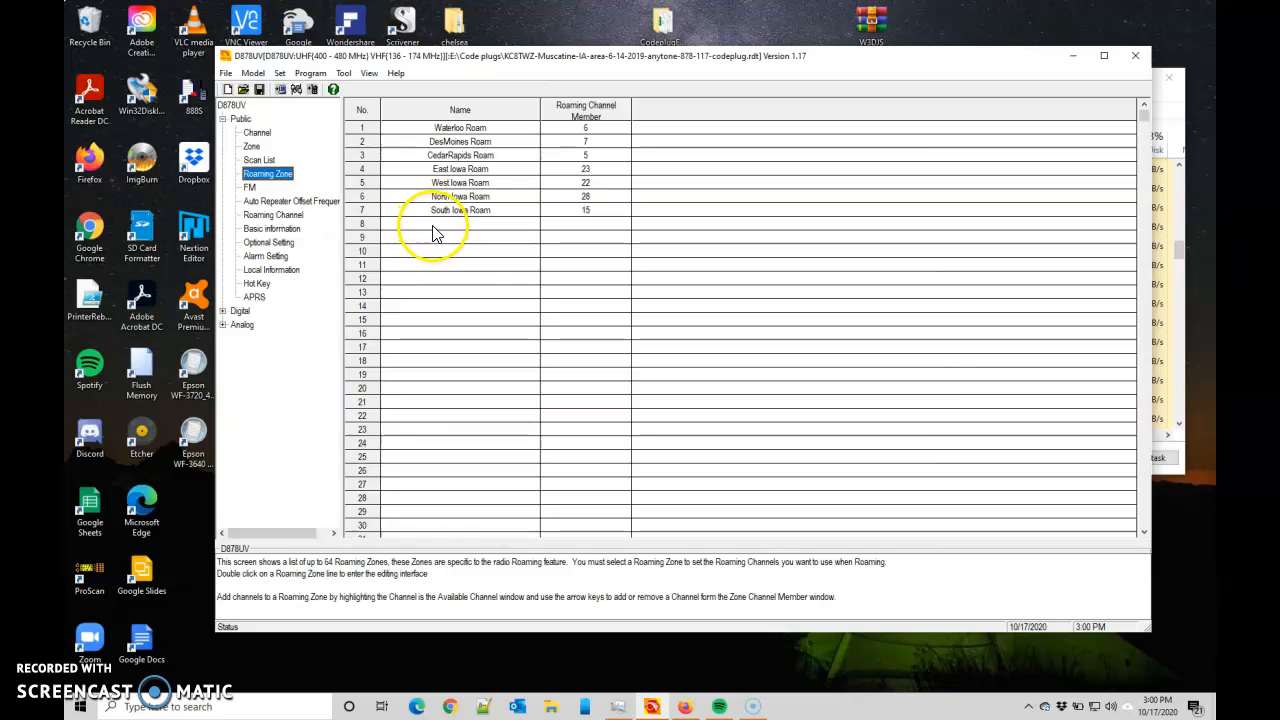
double_click(429, 223)
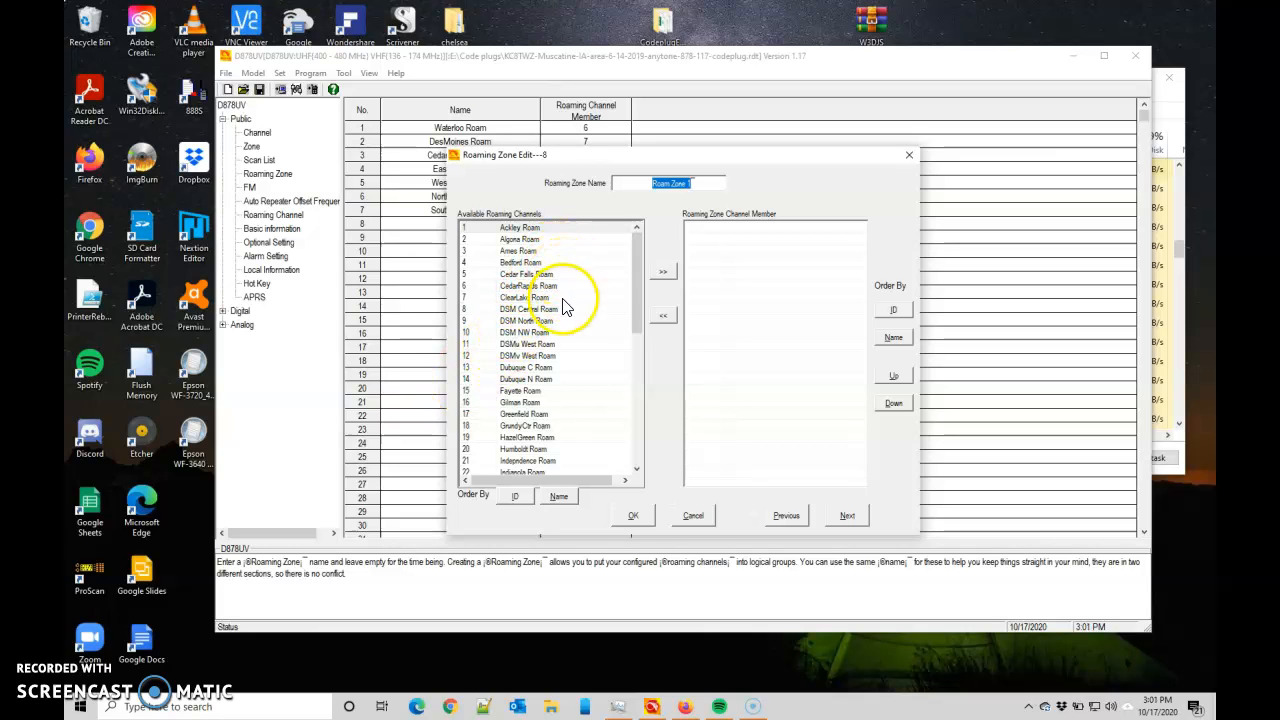
scroll(565, 310, down, 8)
scroll(560, 395, down, 1)
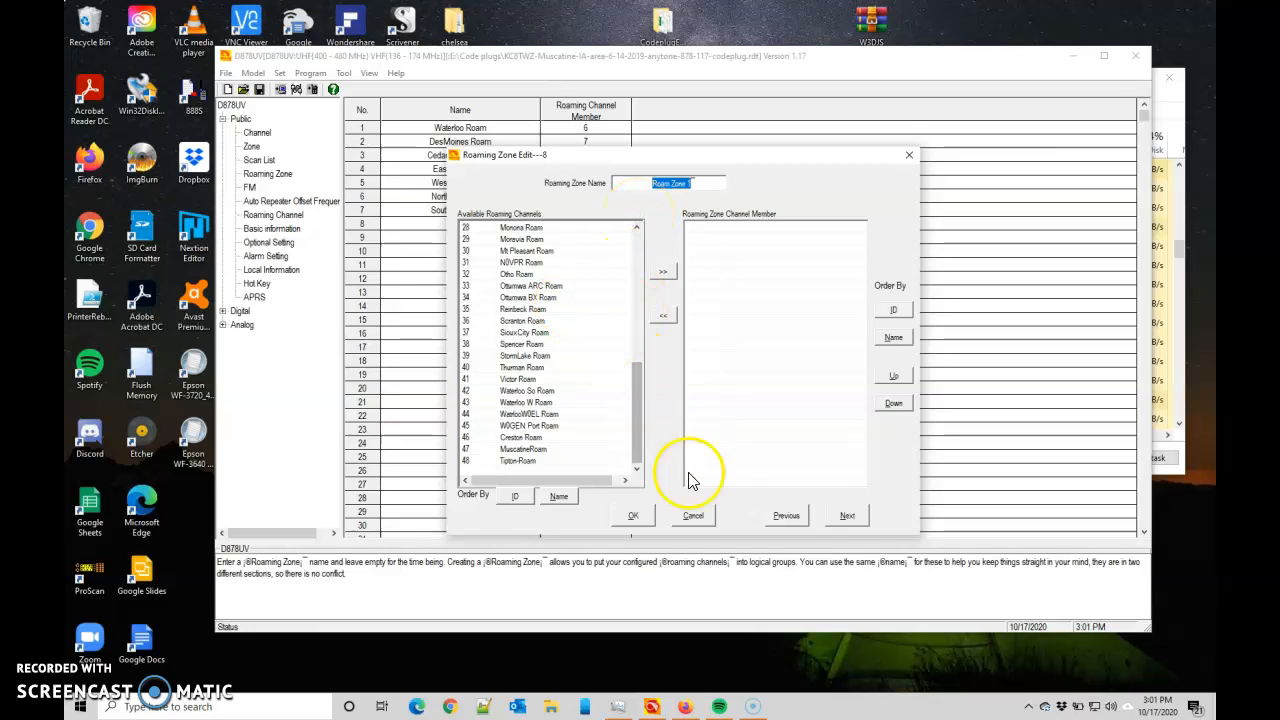
click(700, 518)
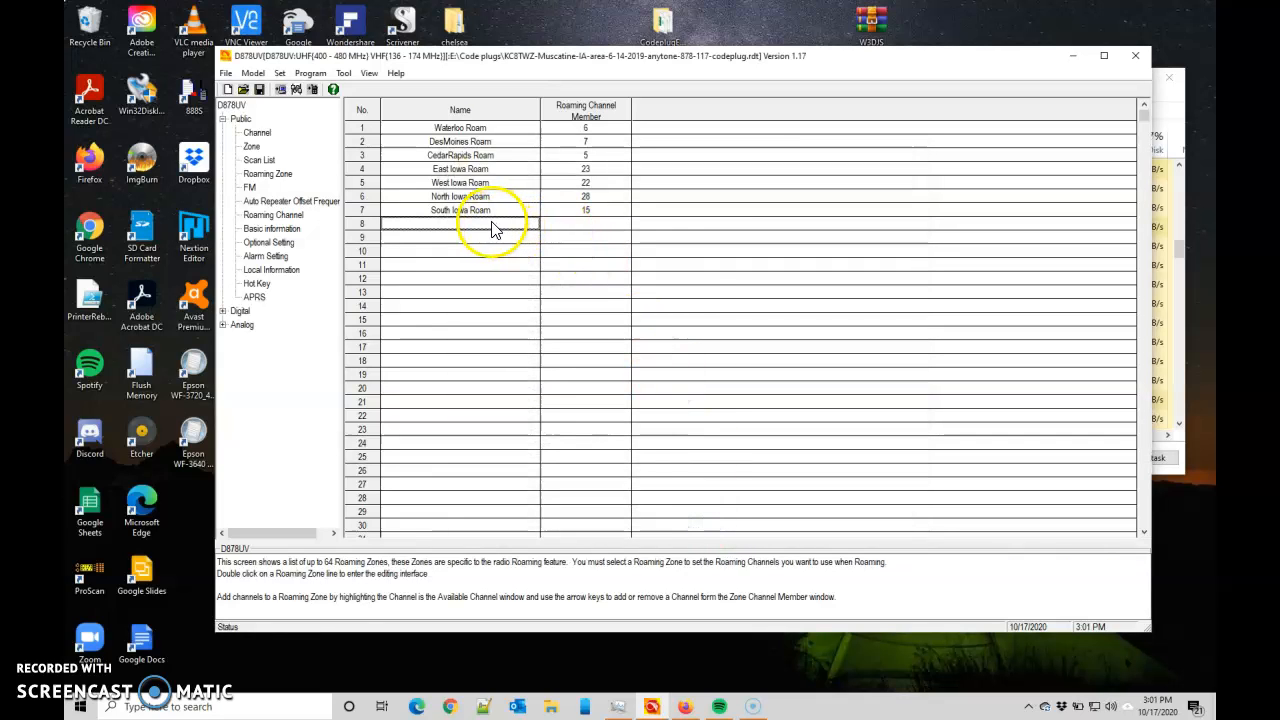
Add the Tipton-Roam channel to the East Iowa Roam roaming zone and save the zone edits.
double_click(470, 174)
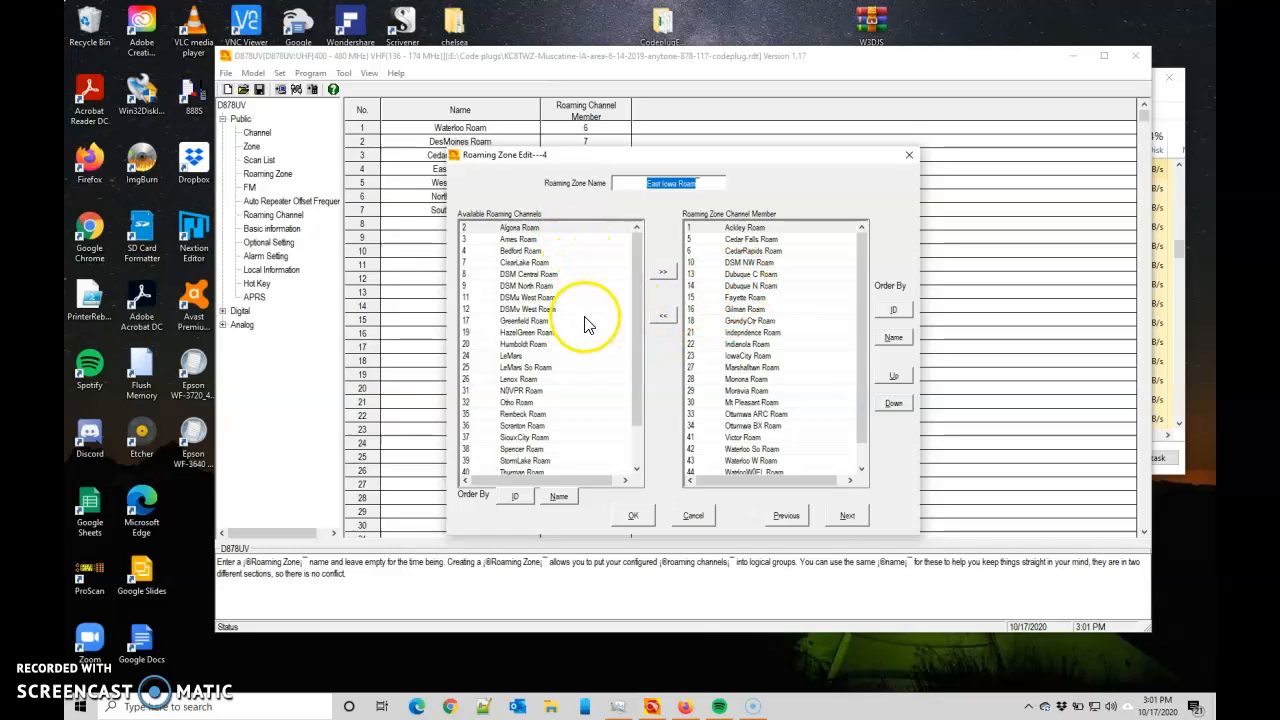
scroll(586, 323, down, 2)
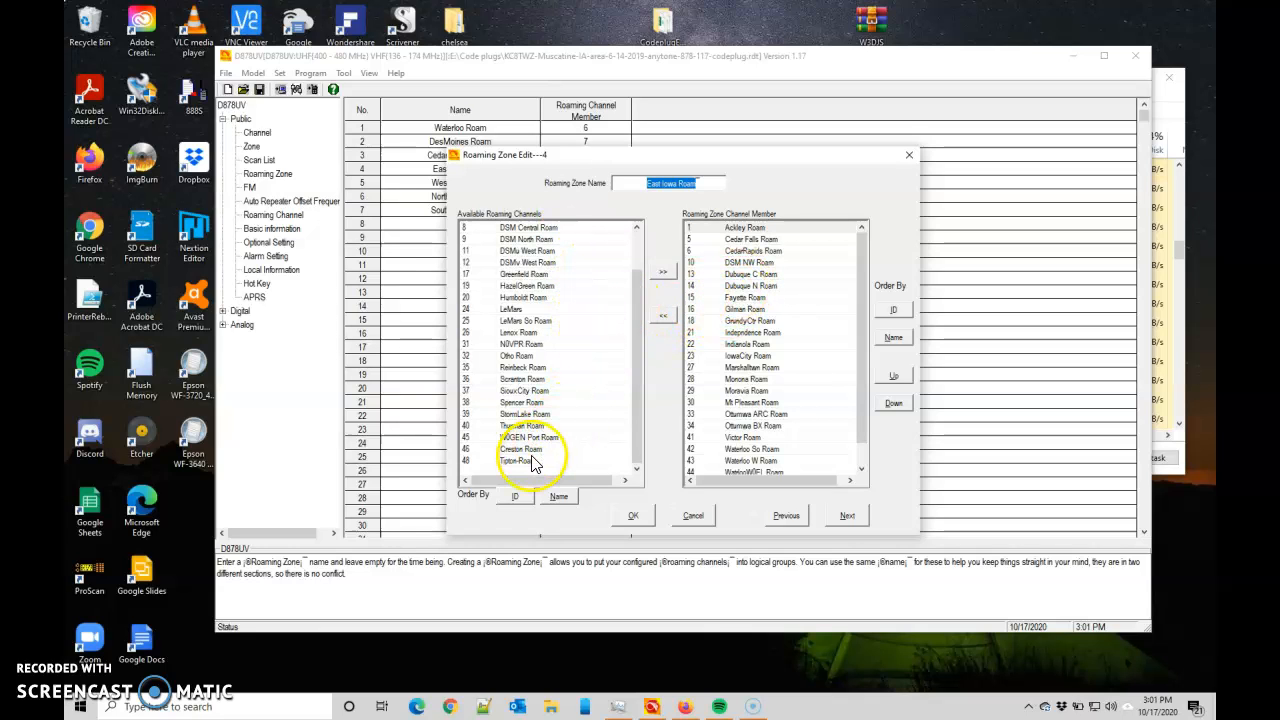
scroll(772, 344, down, 1)
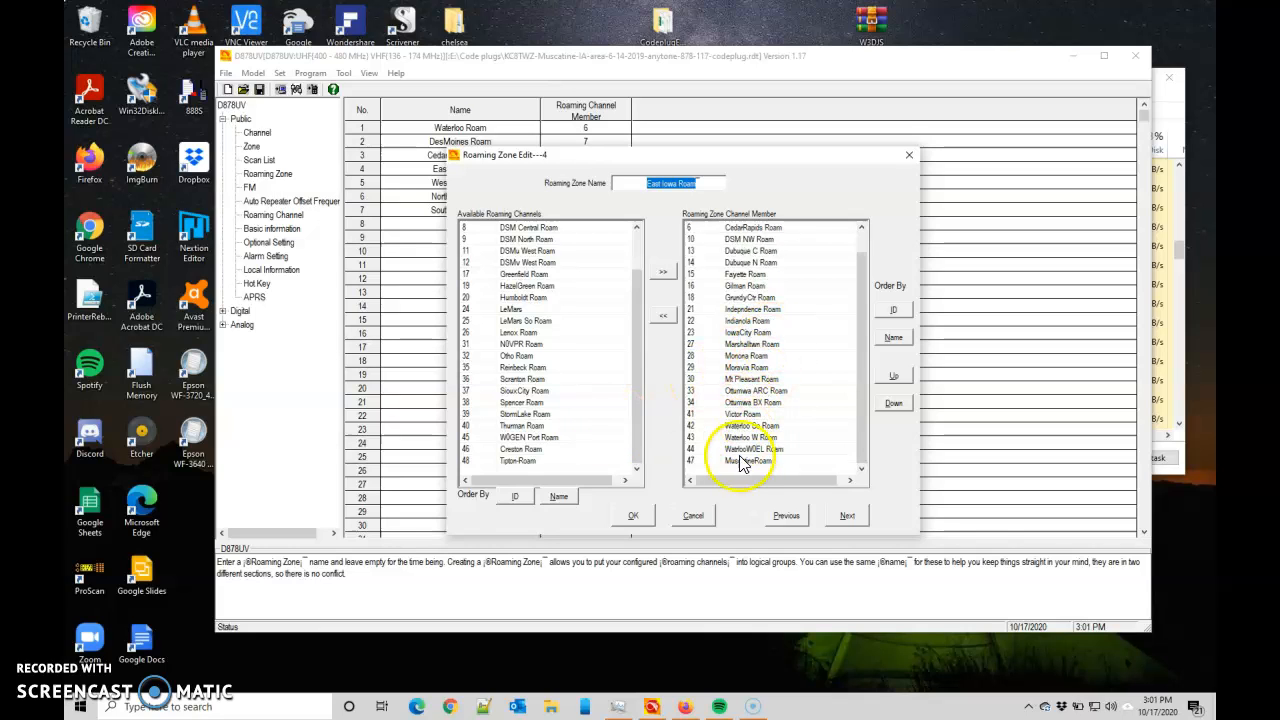
click(508, 462)
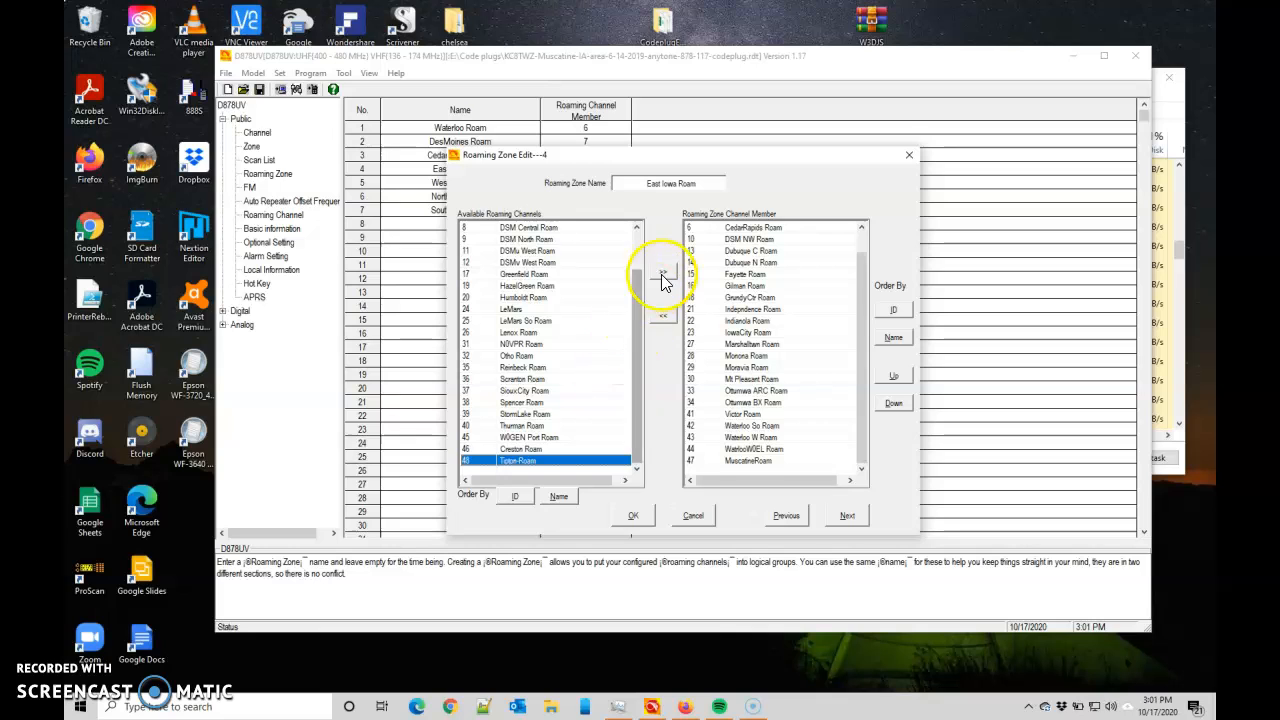
click(663, 272)
scroll(744, 257, down, 1)
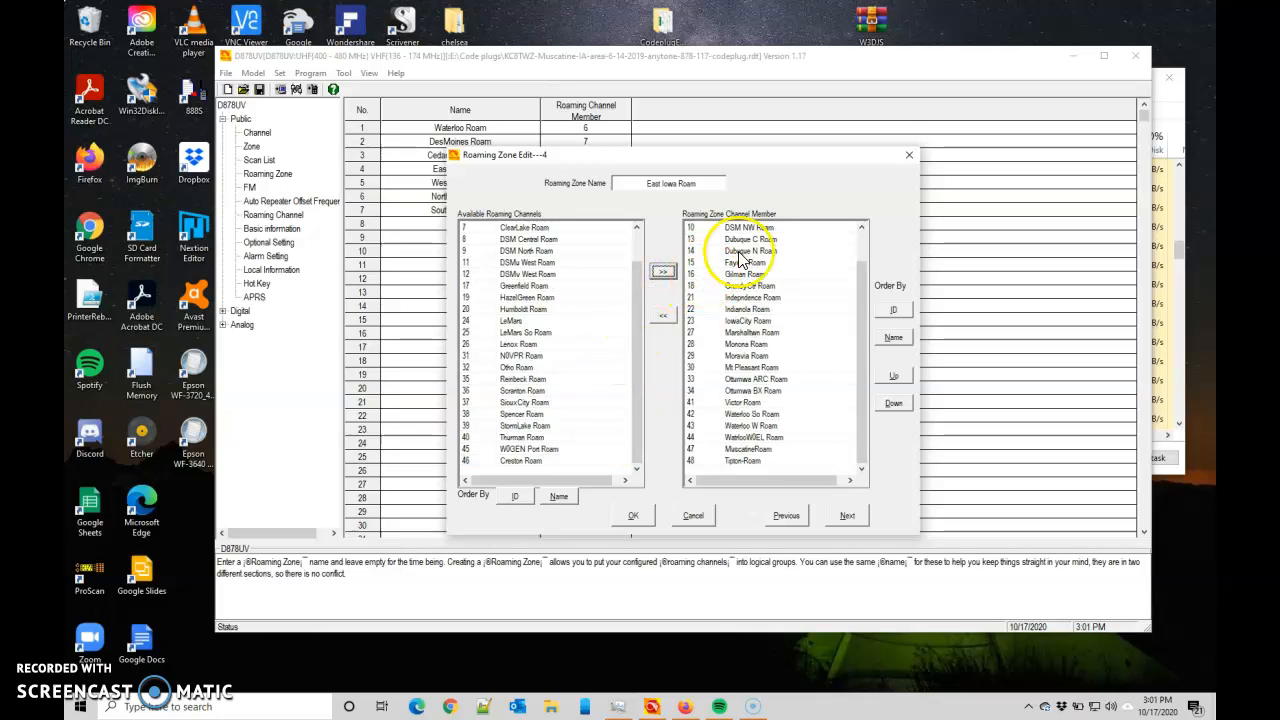
click(636, 515)
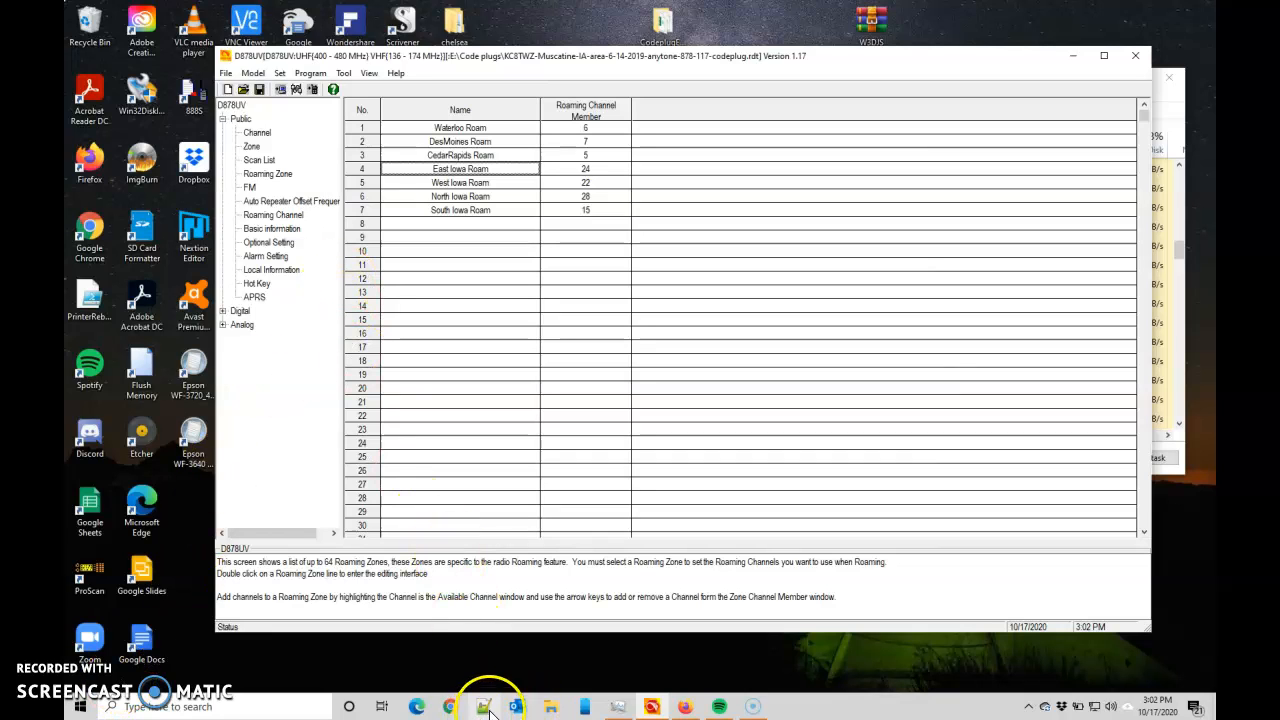
Switch to Firefox and open the Anytone digital contact list page at kf5iw.com/contactdb.php in a new tab.
click(685, 706)
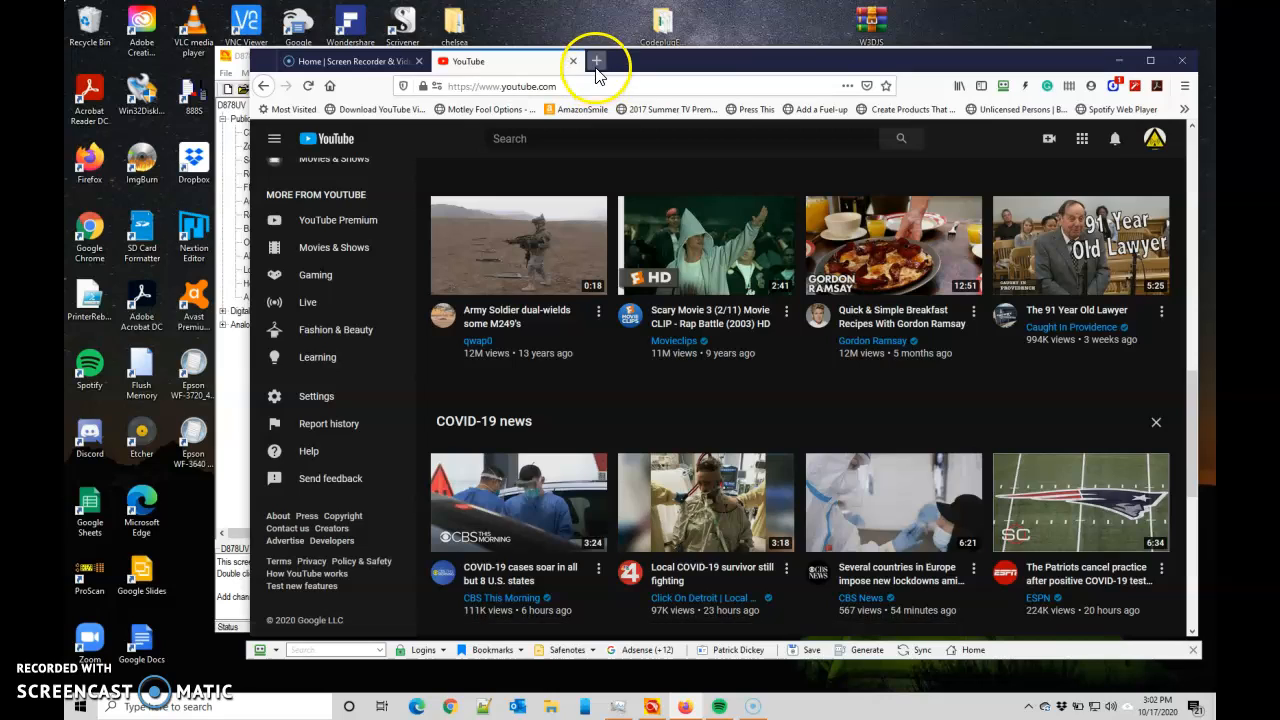
click(596, 62)
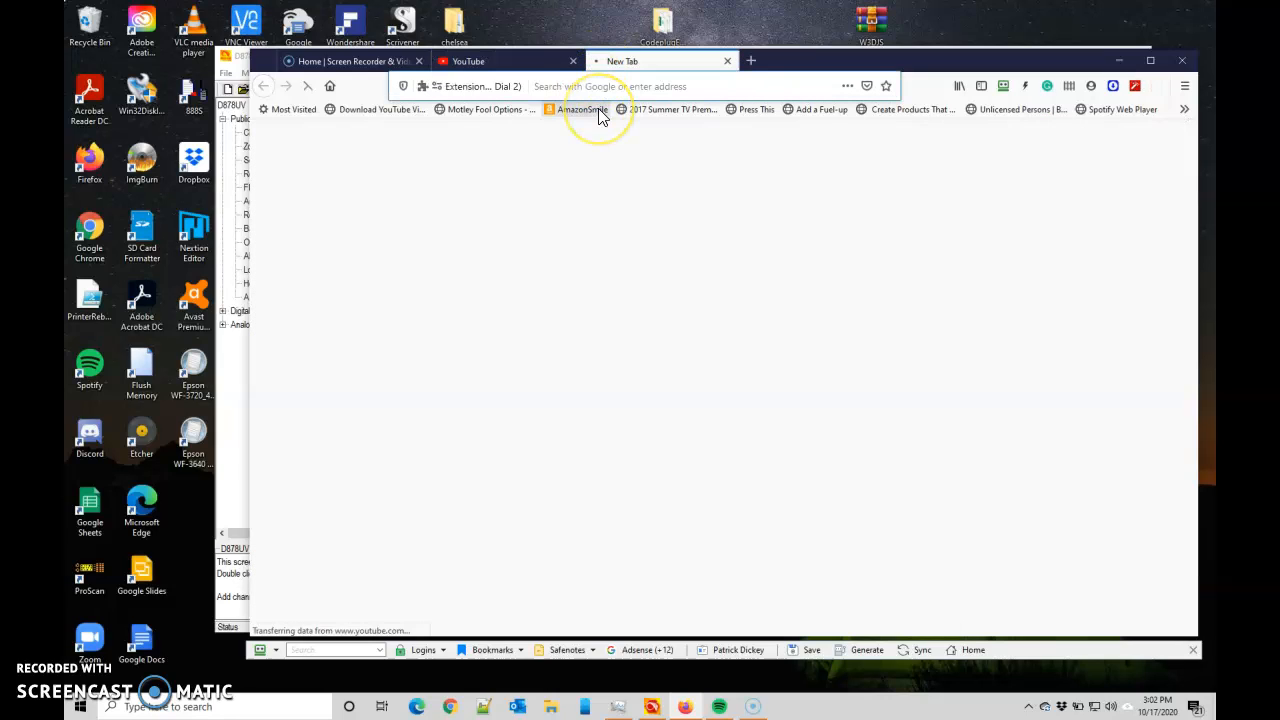
text(f)
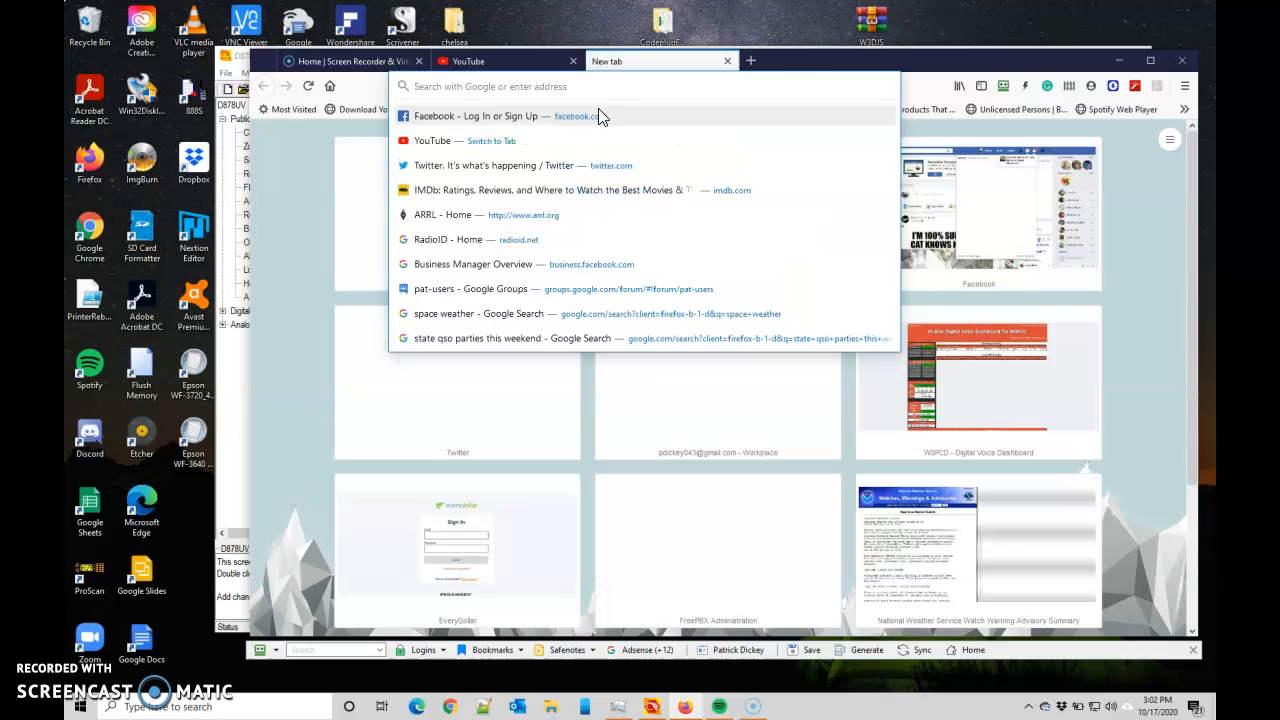
text(kf5iw)
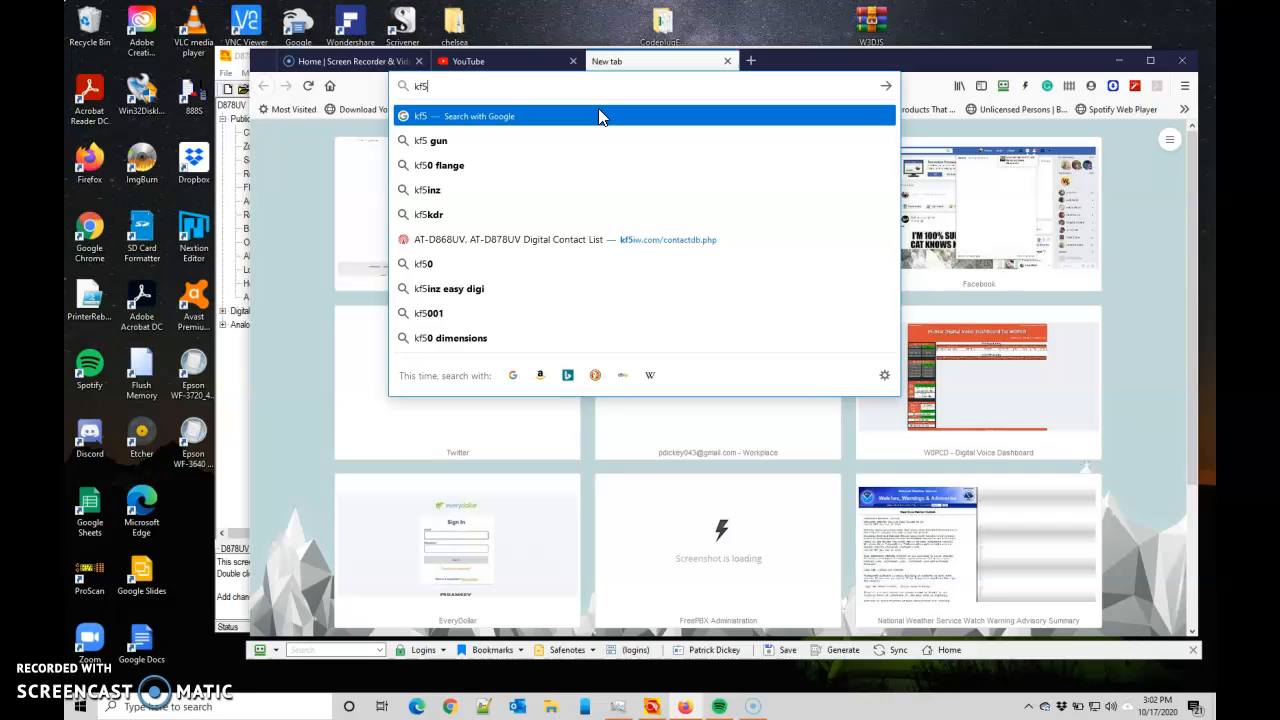
text(.com)
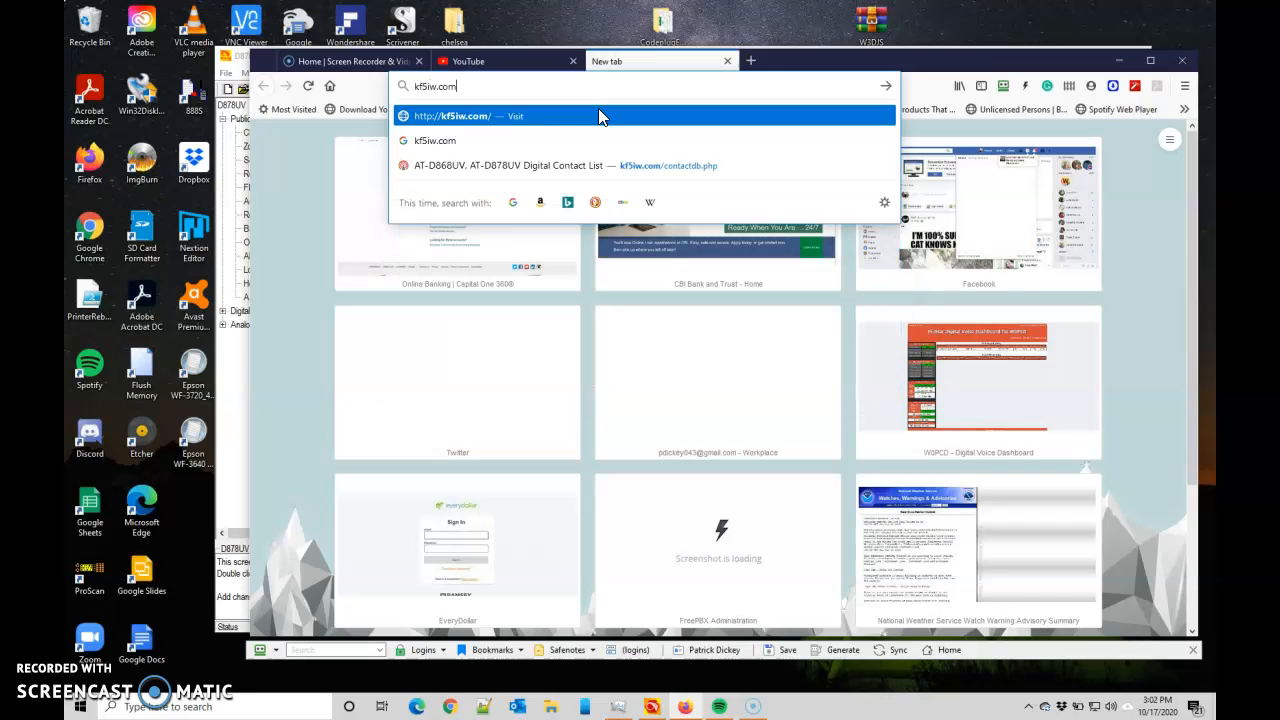
key(Down)
key(Down)
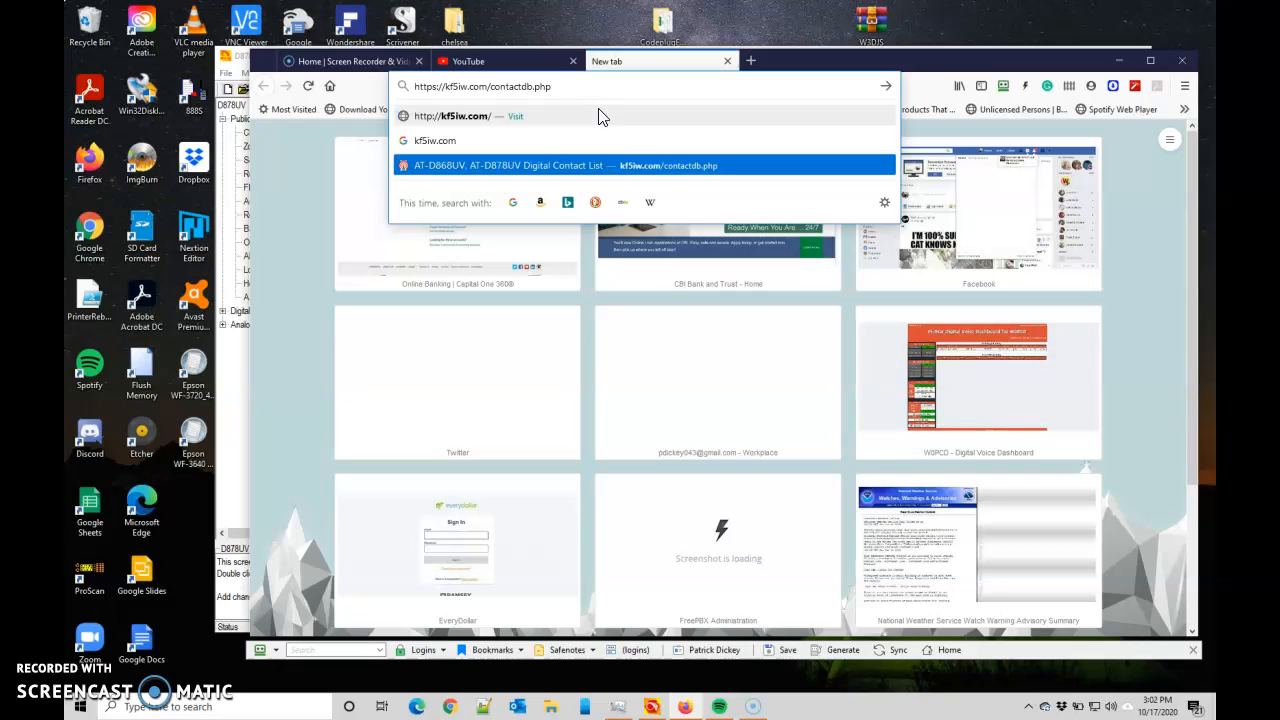
key(Return)
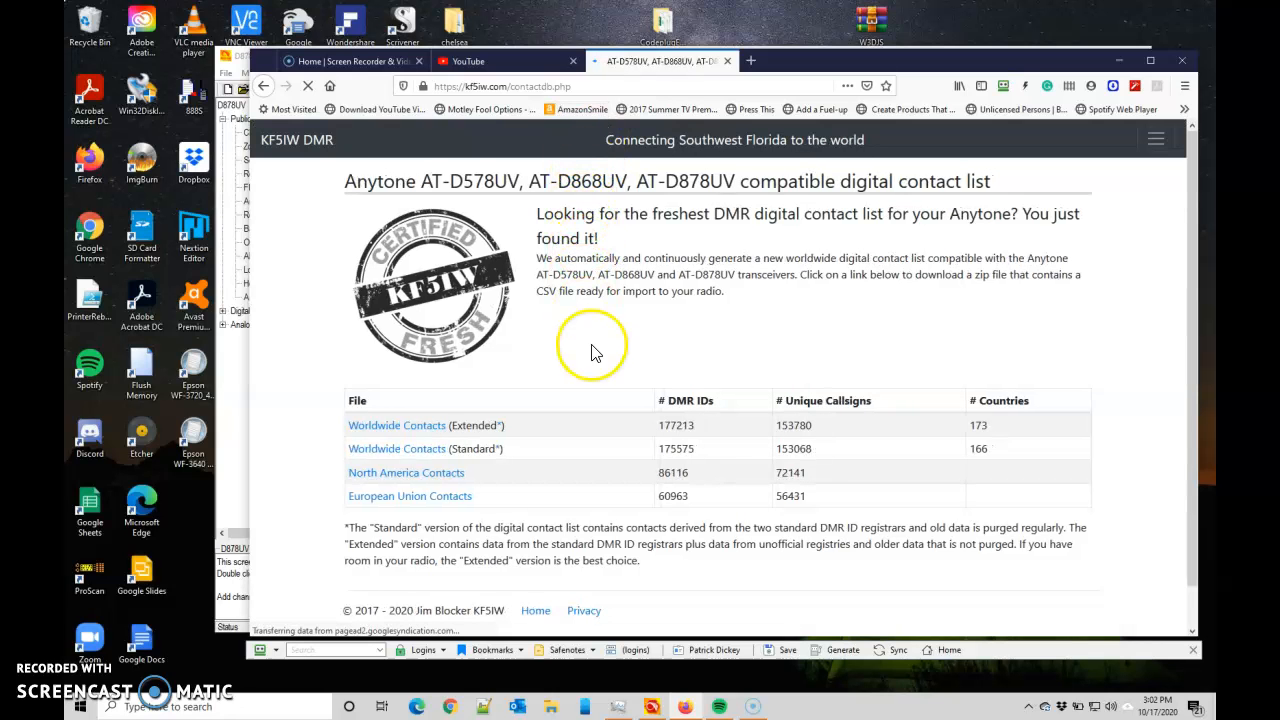
Download the Worldwide Contacts (Extended) zip archive, saving the file to disk.
click(401, 432)
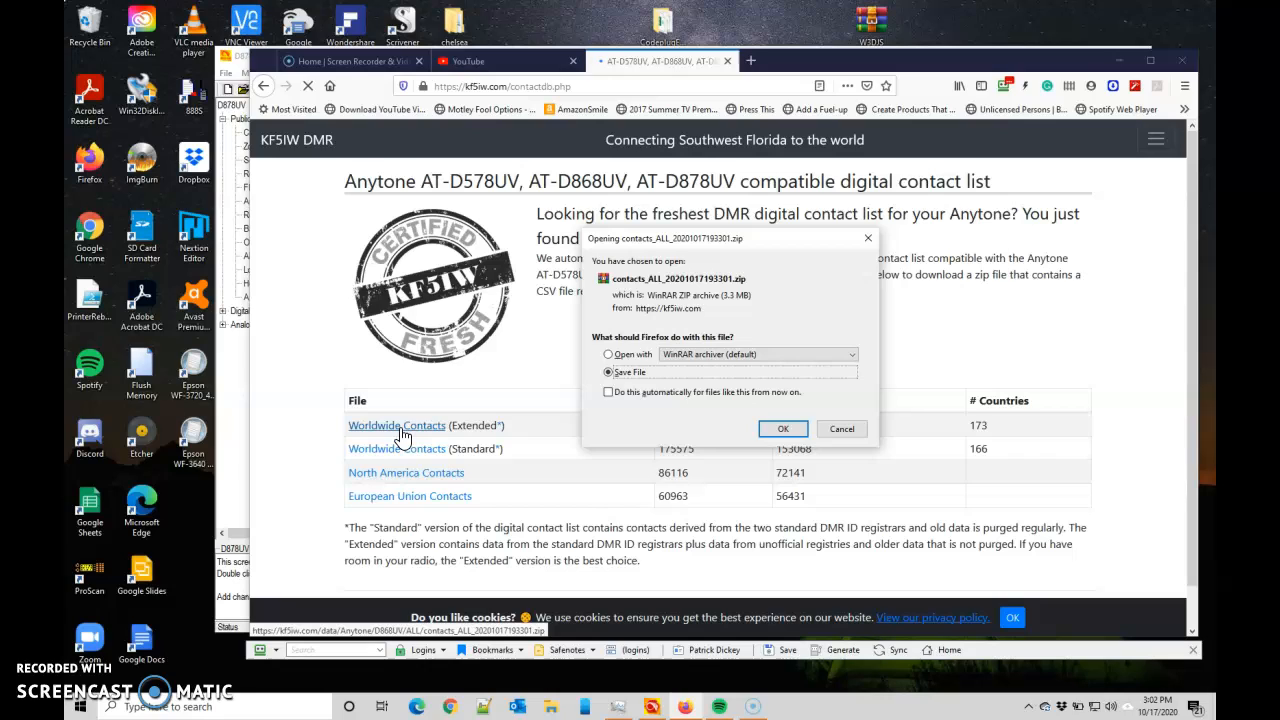
click(777, 444)
click(784, 429)
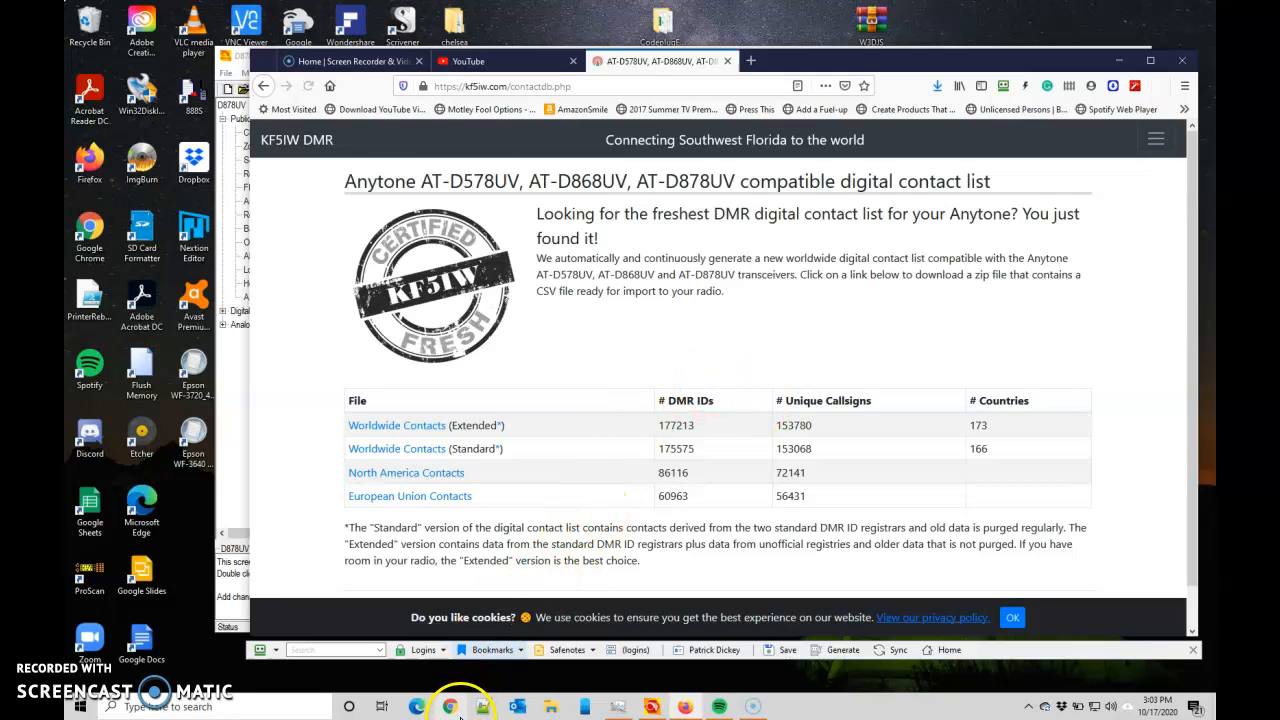
Switch to File Explorer, open the Downloads folder and select the contacts_ALL_20201017193301.zip archive.
click(549, 710)
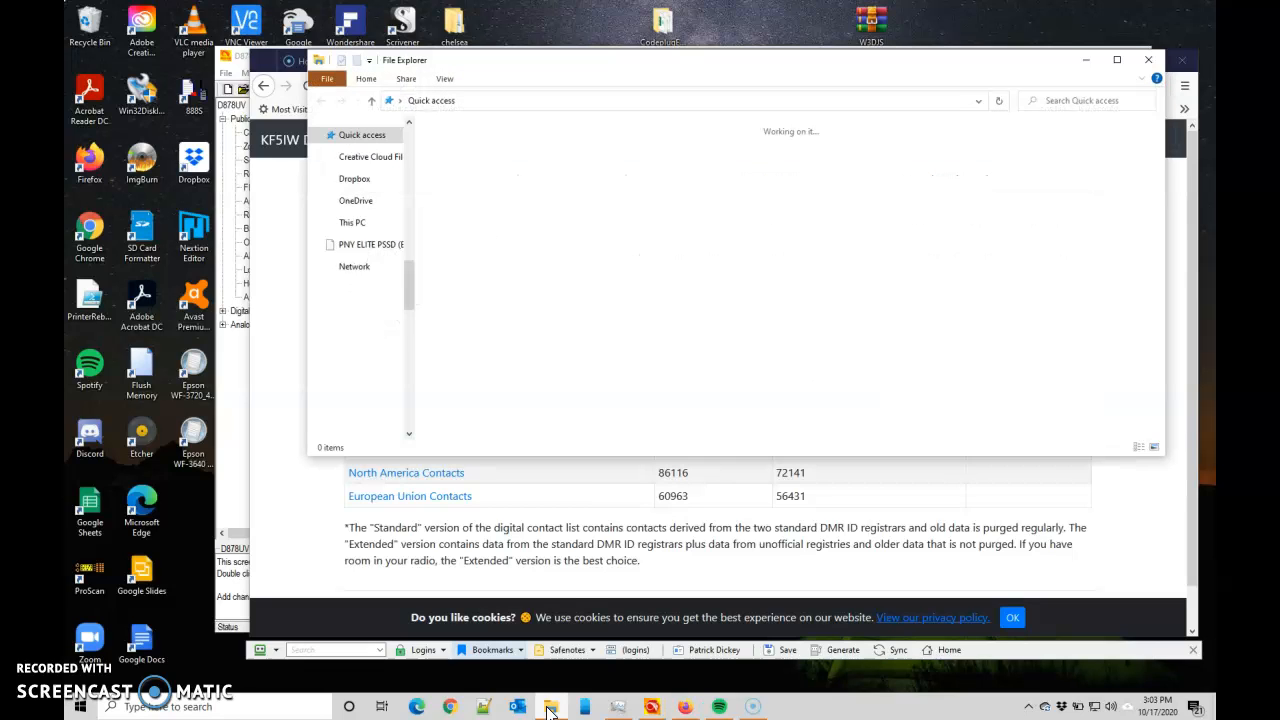
click(643, 170)
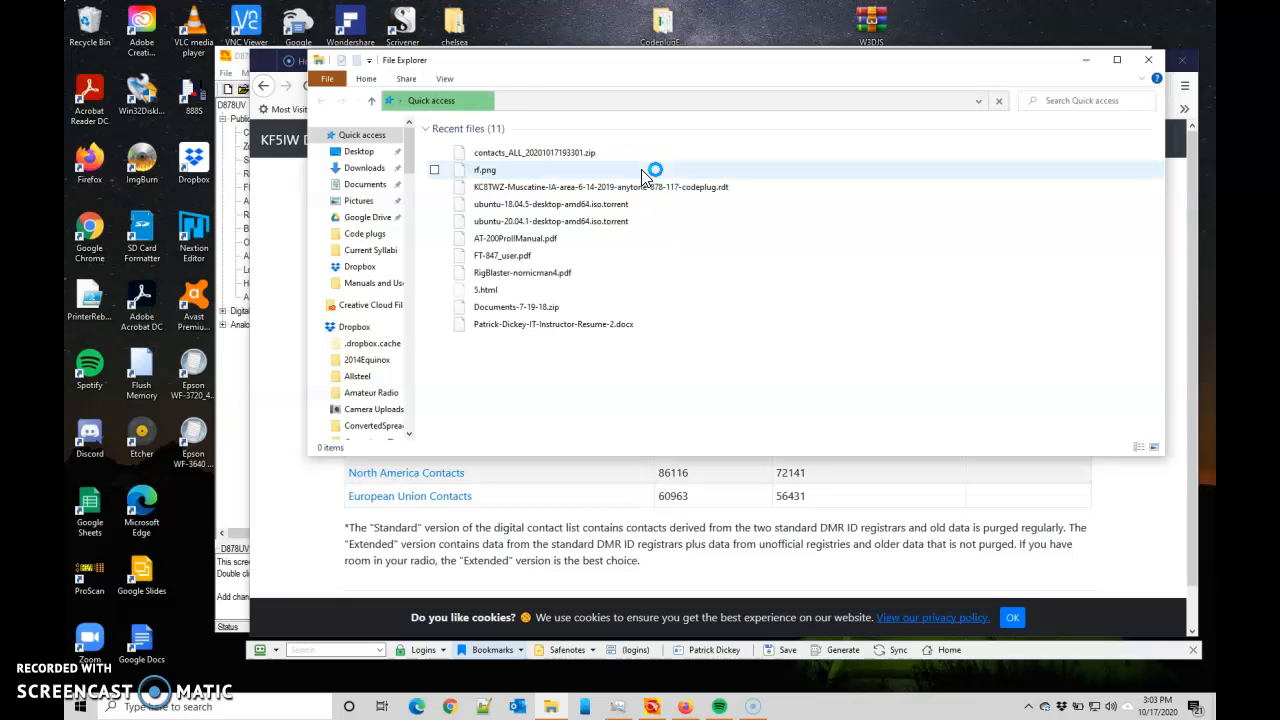
click(617, 184)
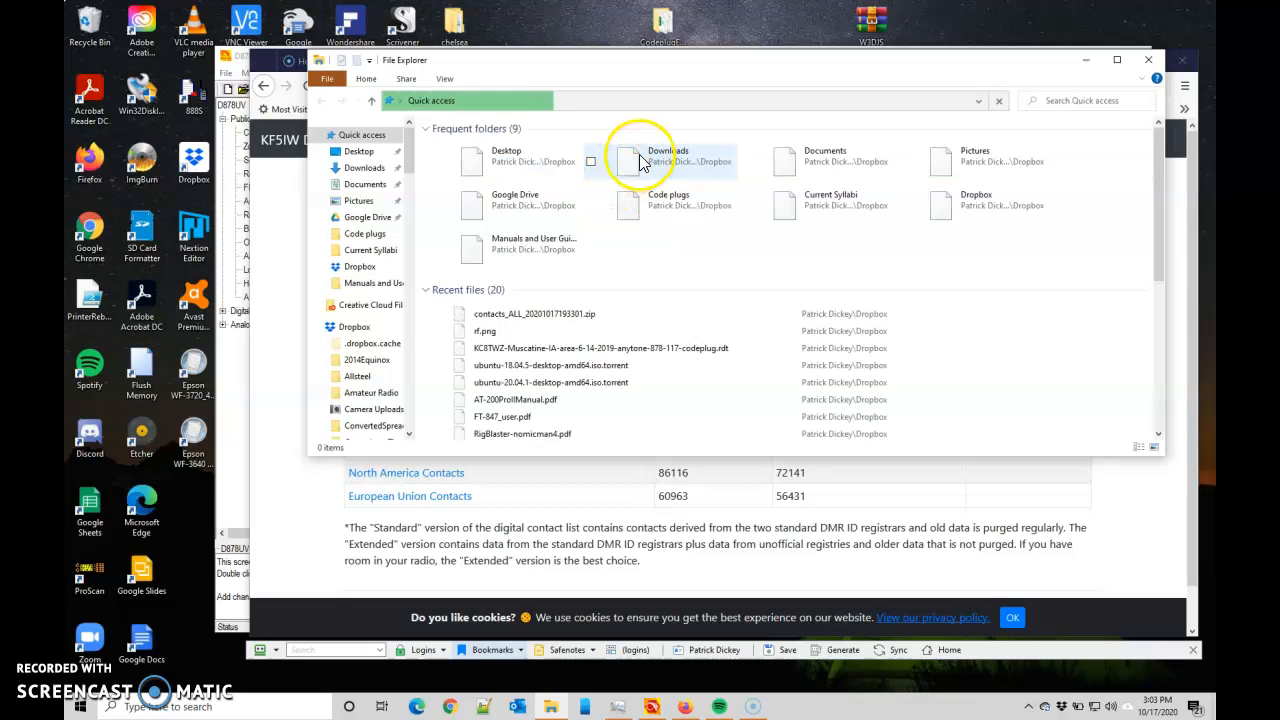
click(642, 162)
double_click(643, 163)
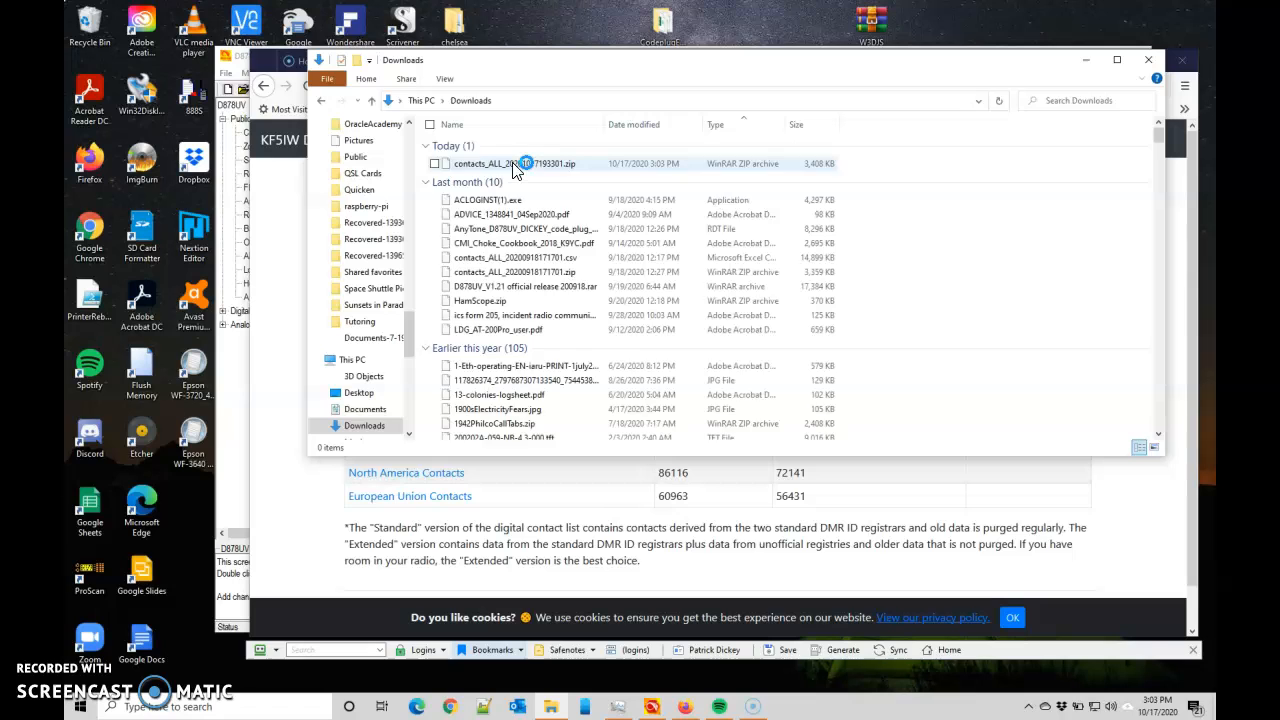
click(513, 165)
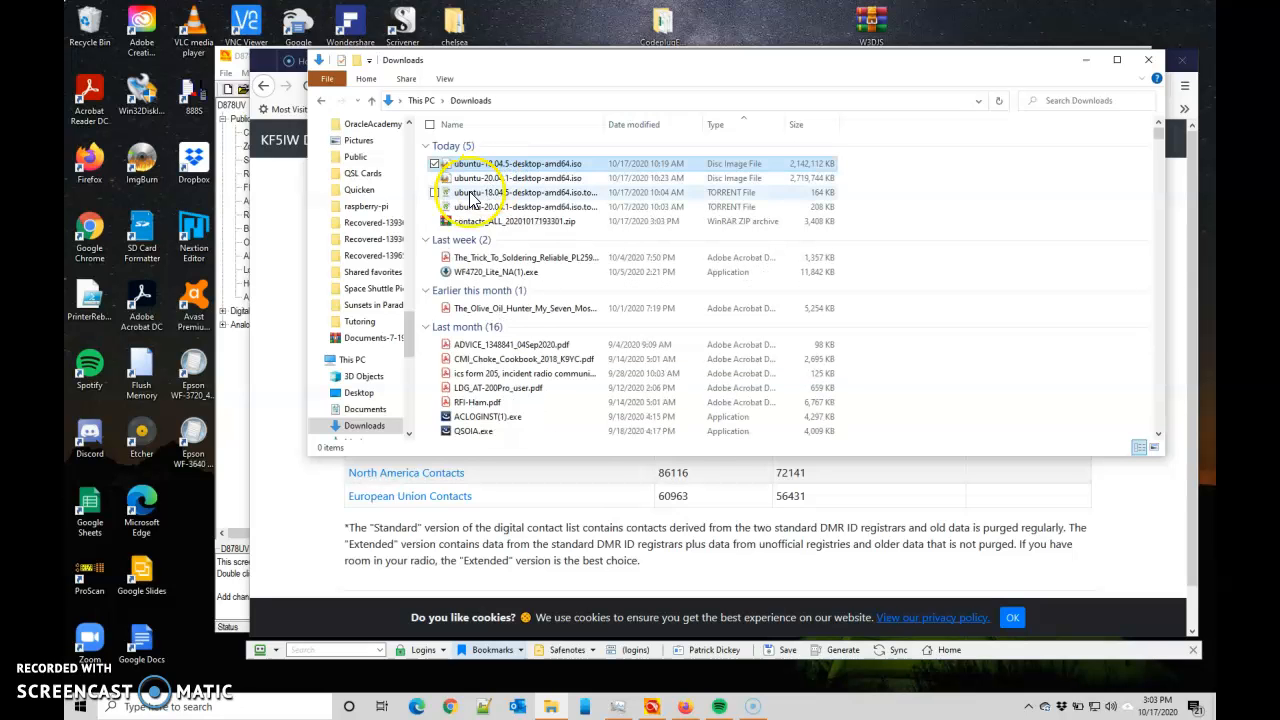
click(492, 222)
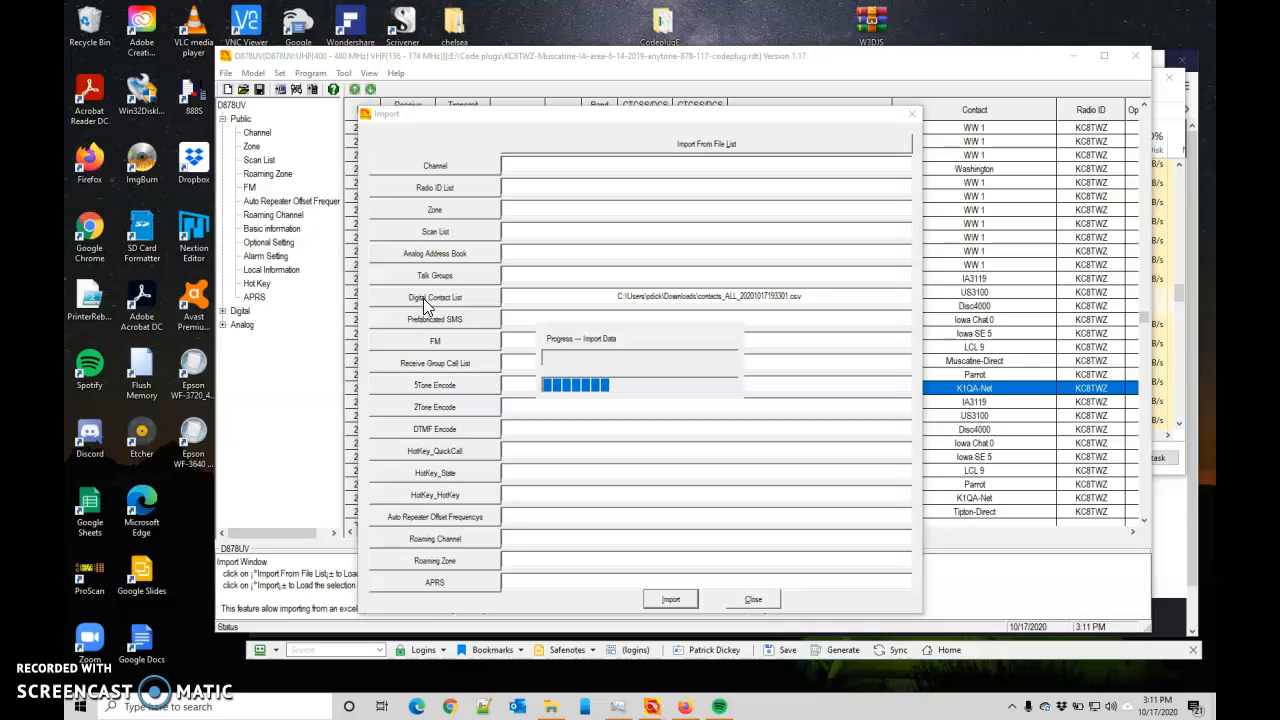
Import contacts_ALL_20201017193301.csv as the Digital Contact List in the D878UV programming software and close the Import window.
click(672, 598)
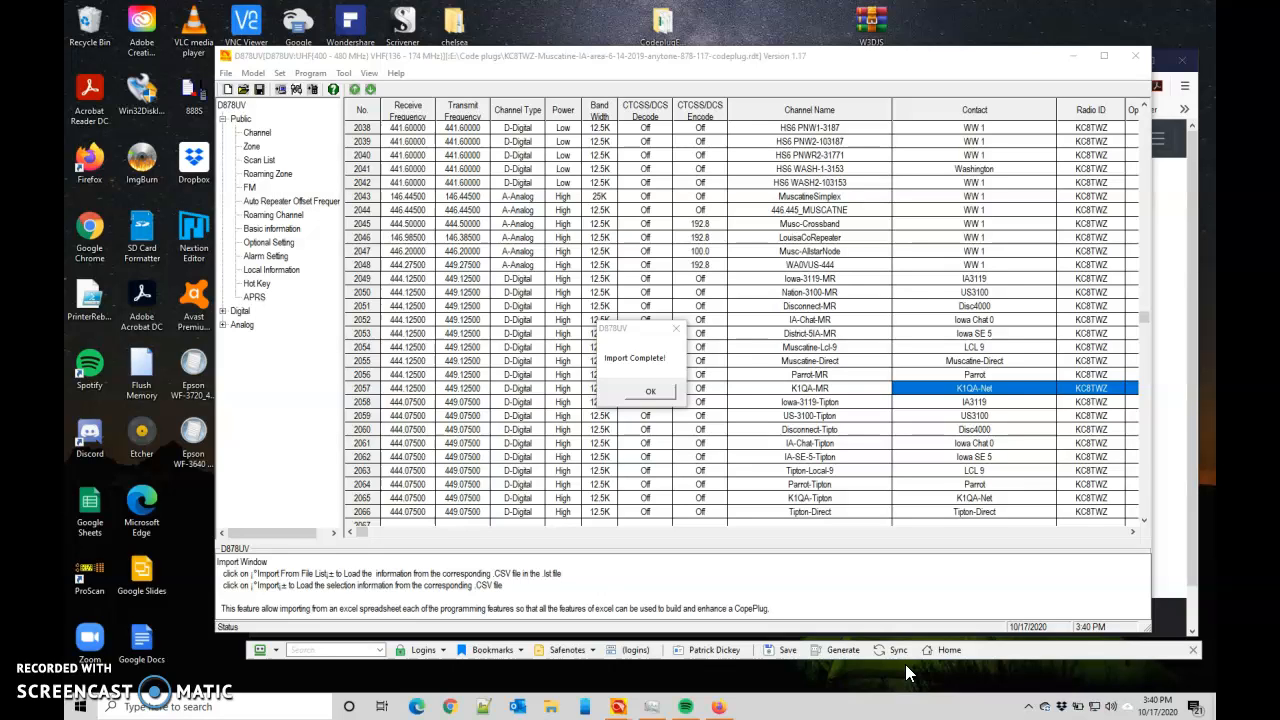
click(650, 392)
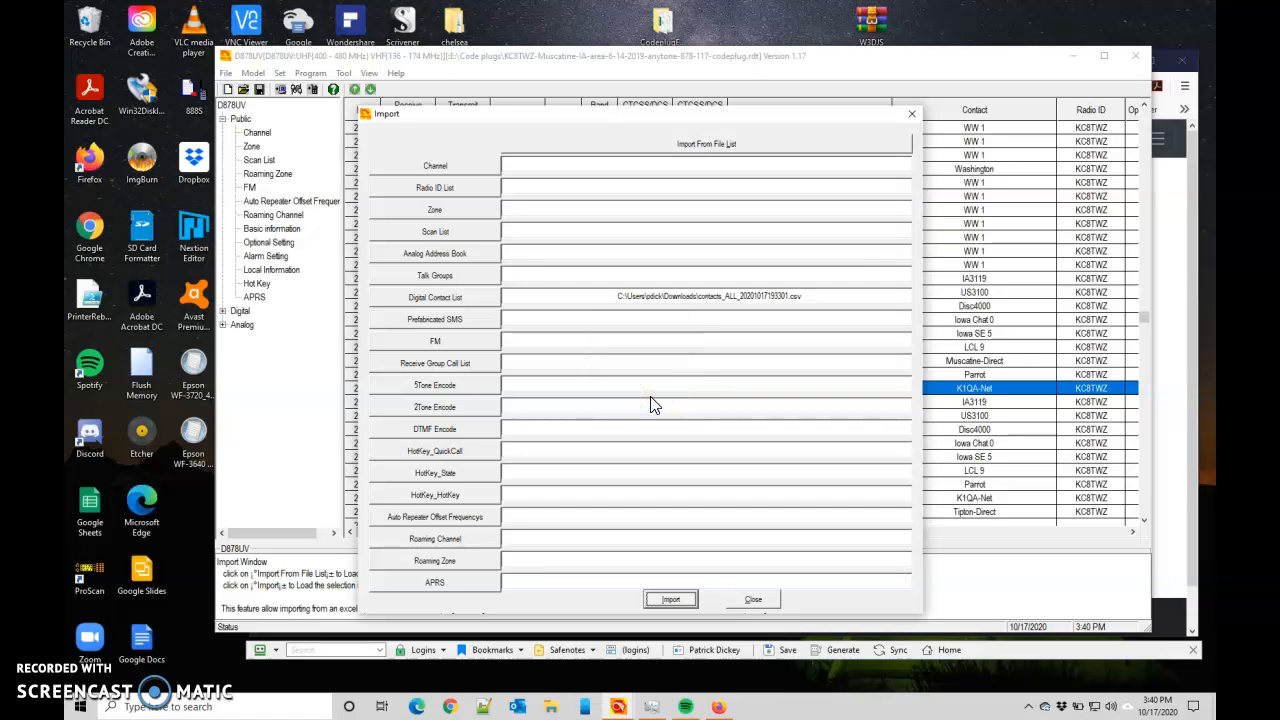
click(753, 600)
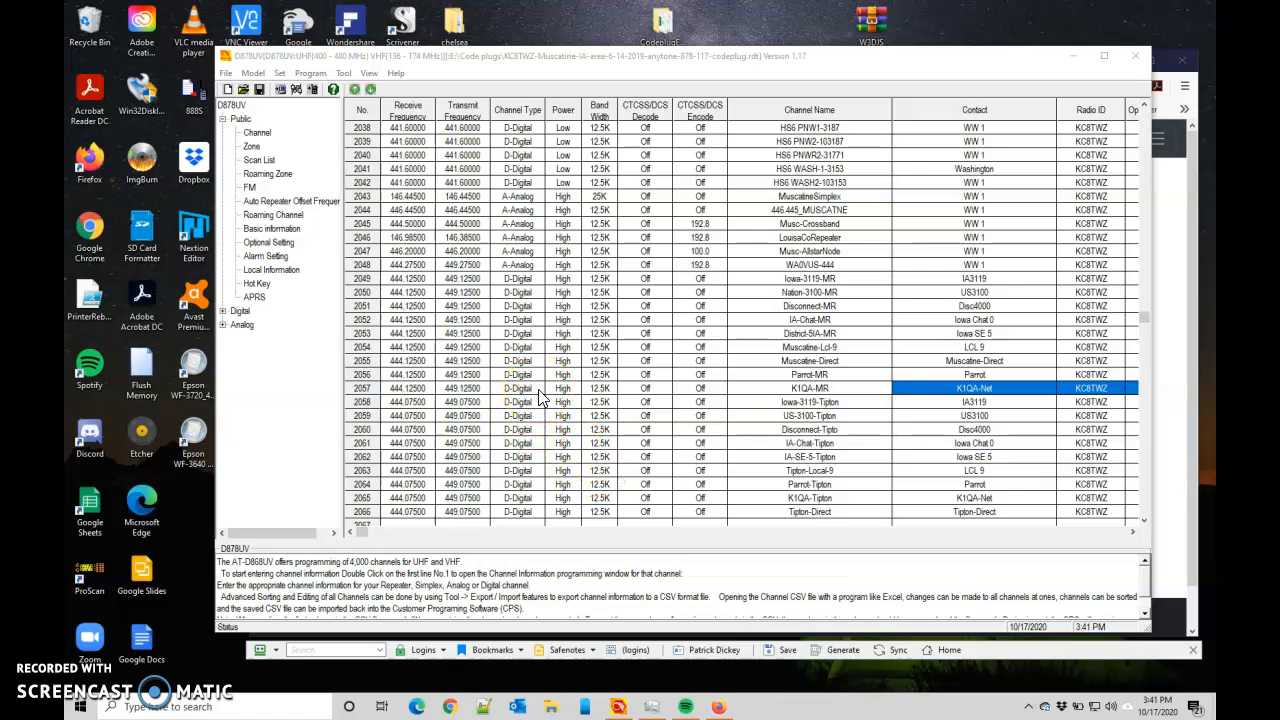
Save the codeplug as a new .rdt file in the Code plugs folder, replacing the date in its file name with 10-18-2020.
click(227, 72)
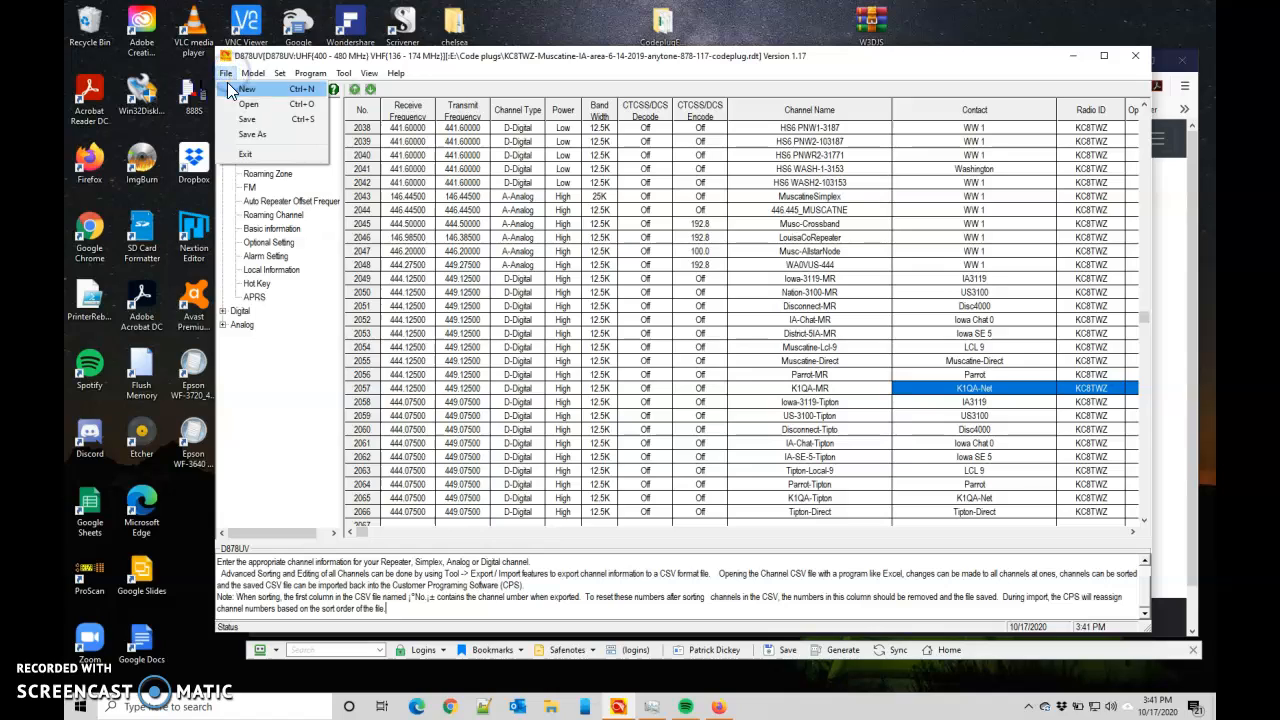
click(241, 136)
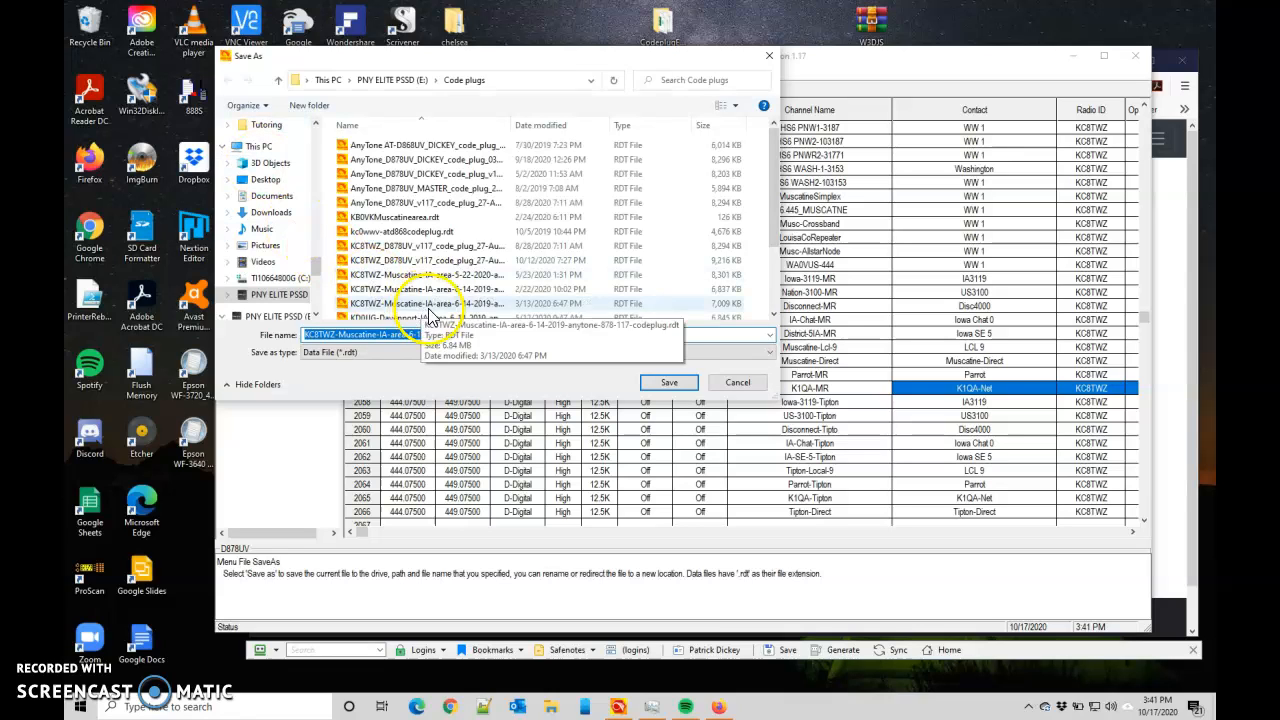
click(419, 335)
click(420, 335)
double_click(403, 333)
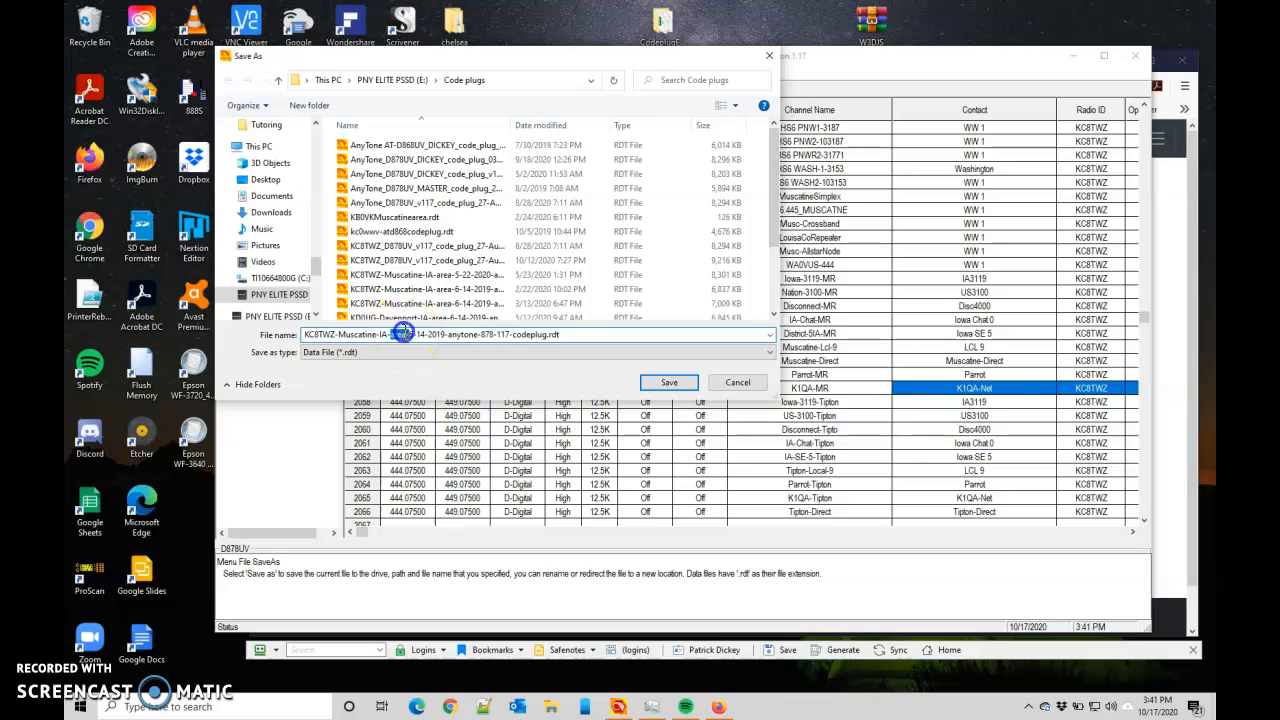
drag(402, 336, 405, 338)
click(405, 337)
click(421, 336)
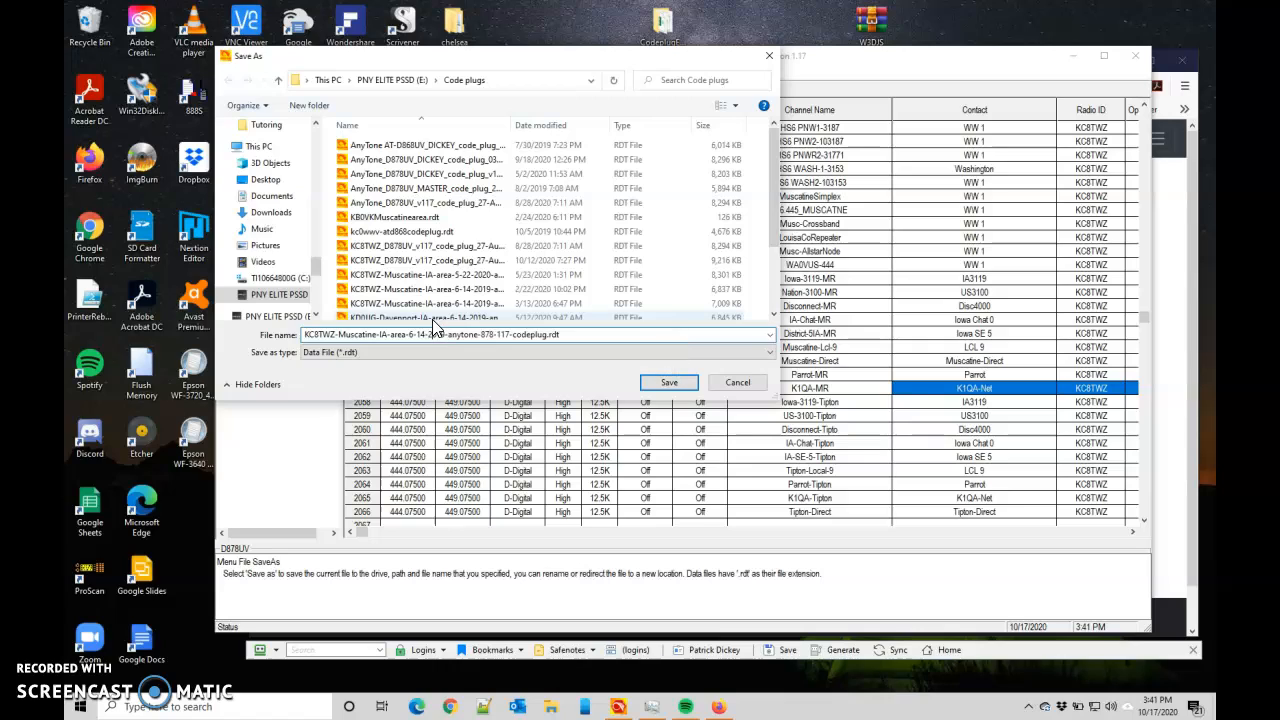
key(BackSpace)
key(BackSpace)
key(BackSpace)
key(BackSpace)
key(BackSpace)
key(BackSpace)
key(BackSpace)
key(BackSpace)
key(BackSpace)
key(BackSpace)
text(10-18-2020)
click(671, 386)
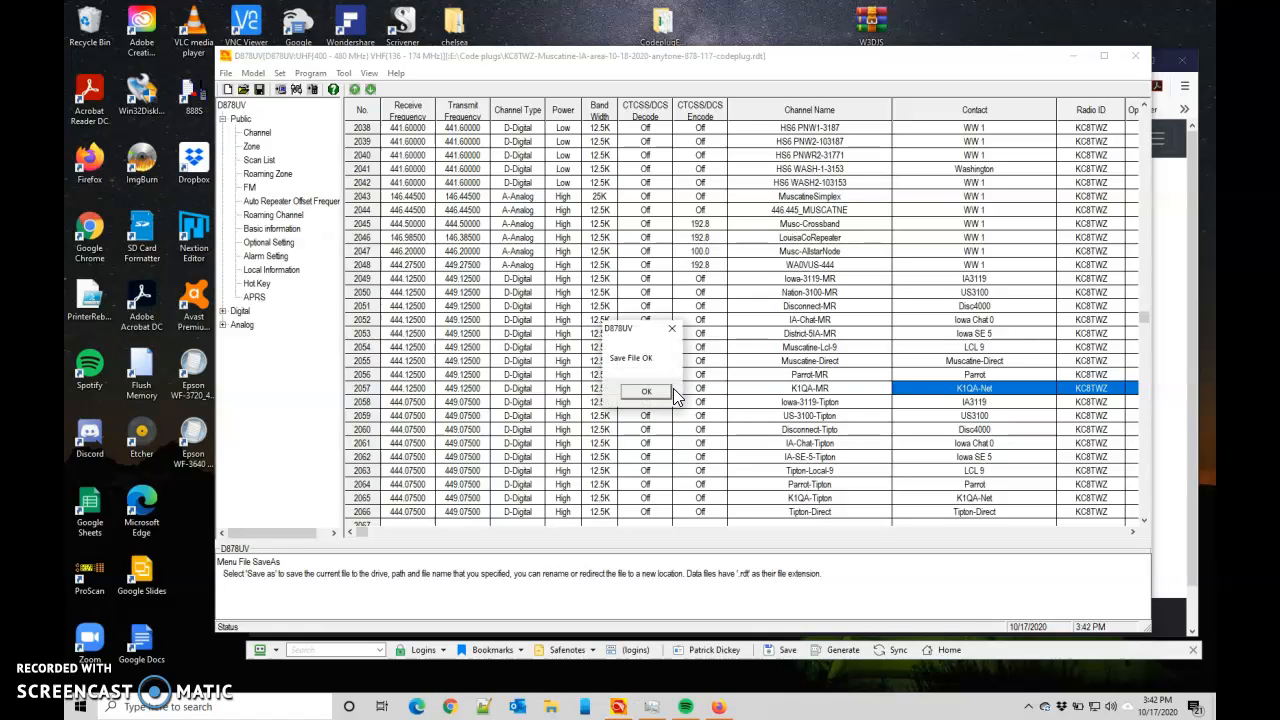
click(652, 393)
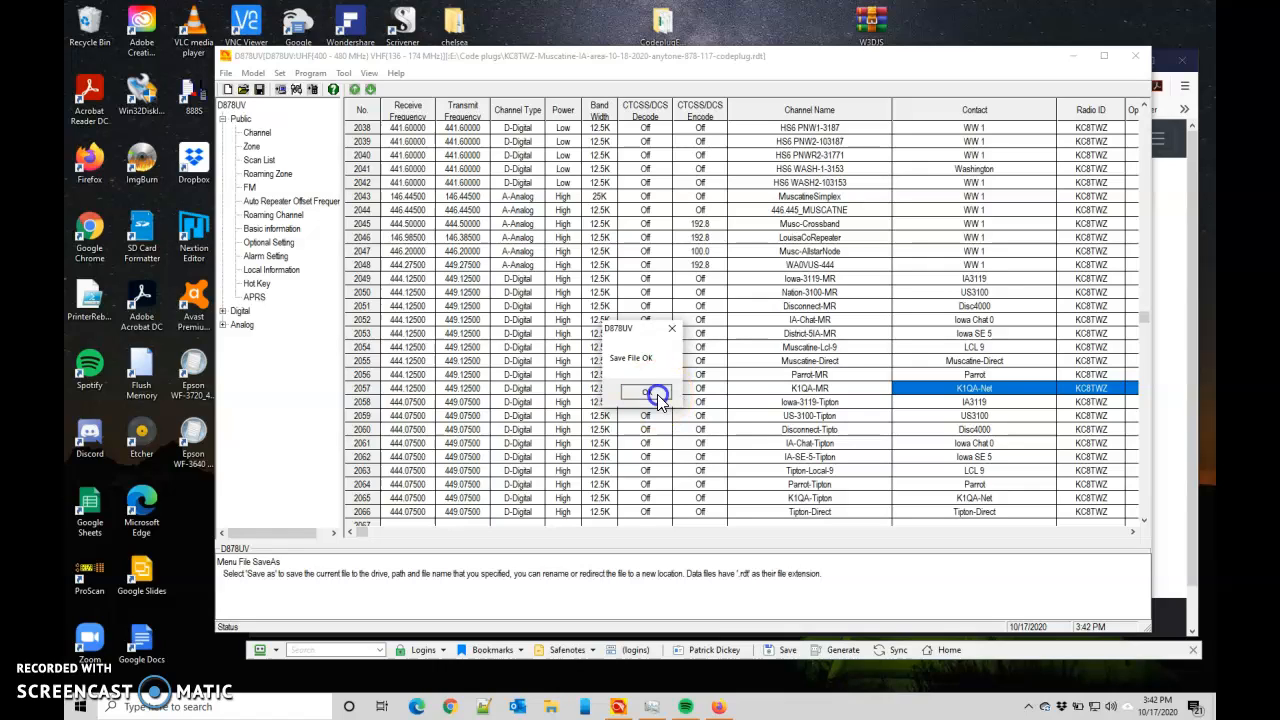